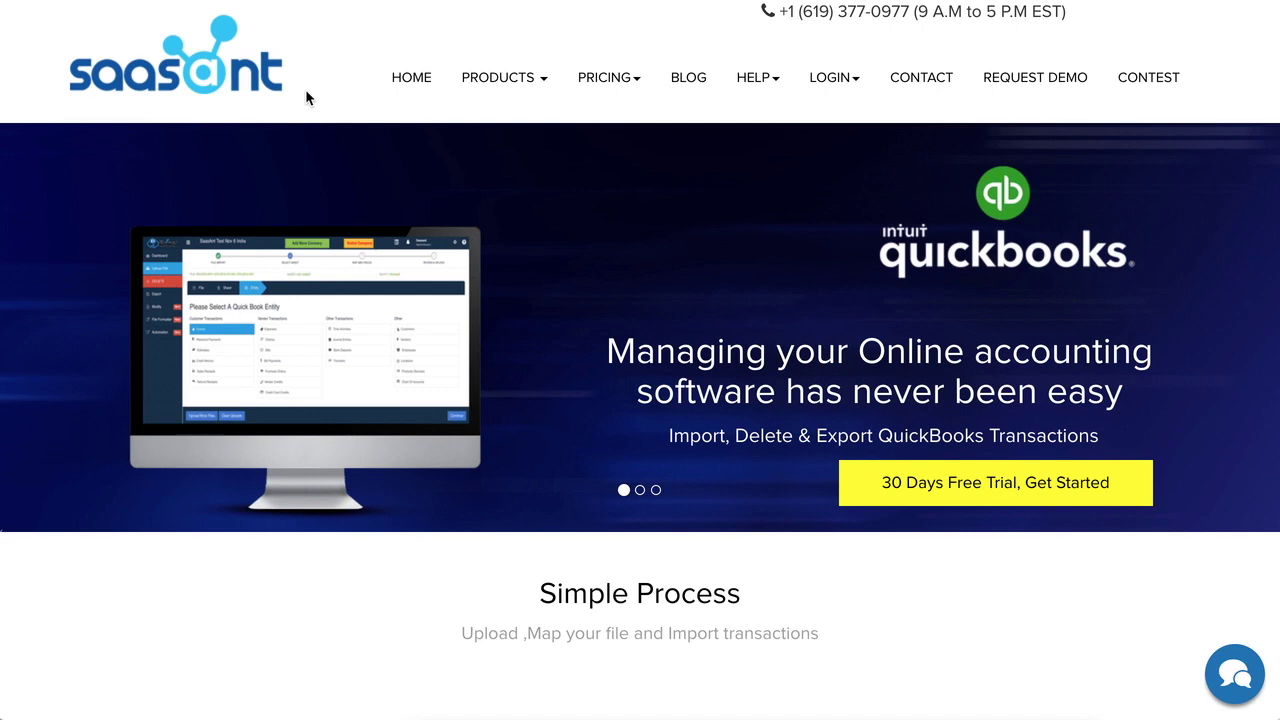
Step: Open the Apps area's Find Apps marketplace page from the QuickBooks sidebar
{"action": "scroll", "coordinate": [306, 96], "scroll_direction": "down", "scroll_amount": 3}
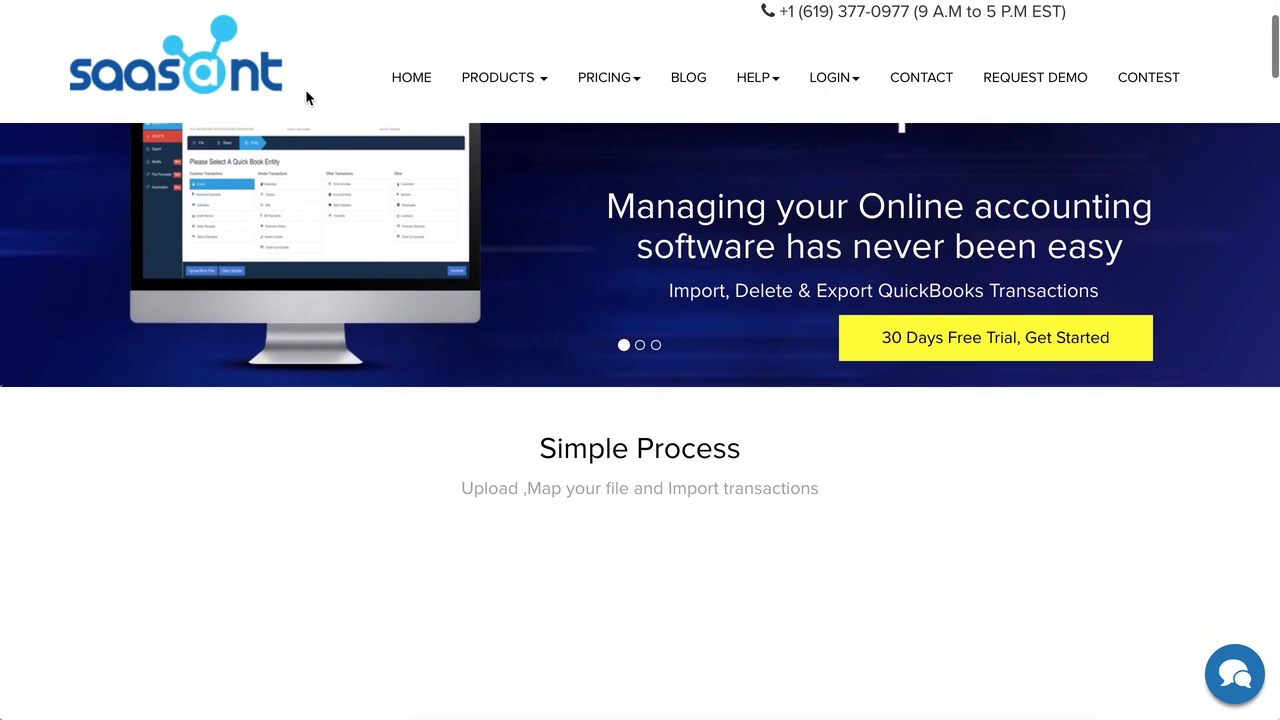
{"action": "scroll", "coordinate": [306, 92], "scroll_direction": "down", "scroll_amount": 2}
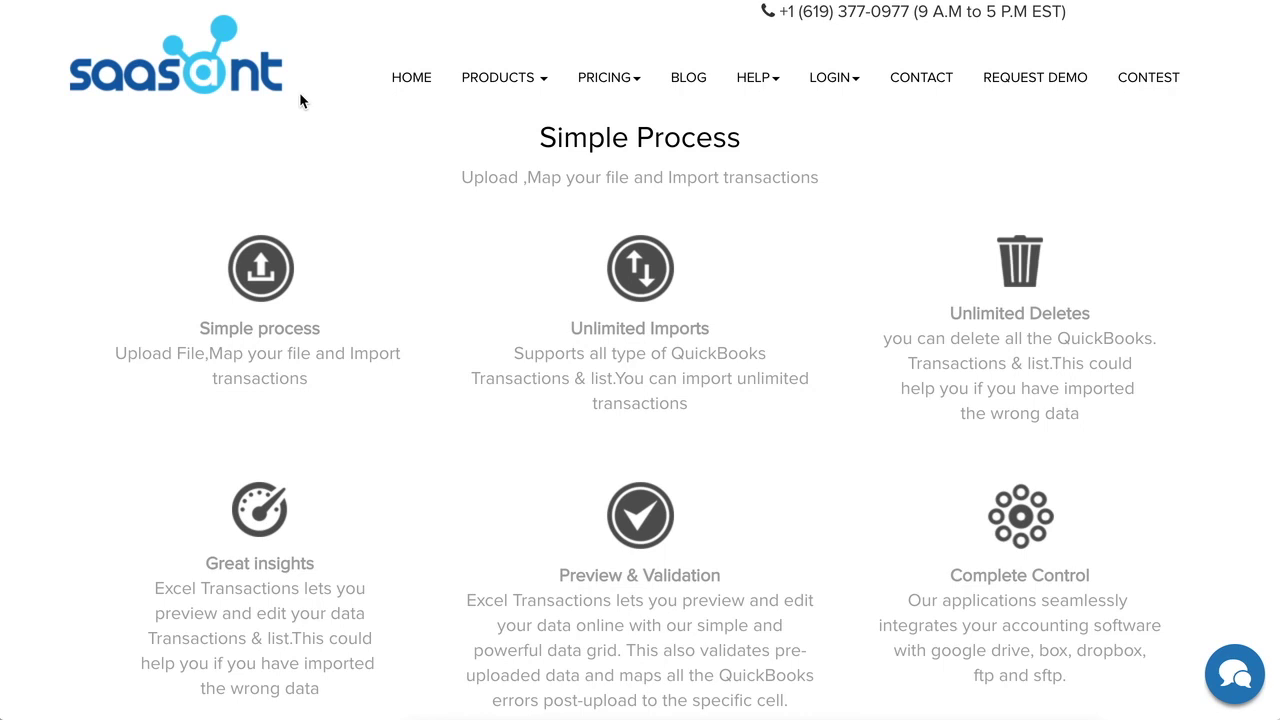
{"action": "scroll", "coordinate": [24, 430], "scroll_direction": "down", "scroll_amount": 3}
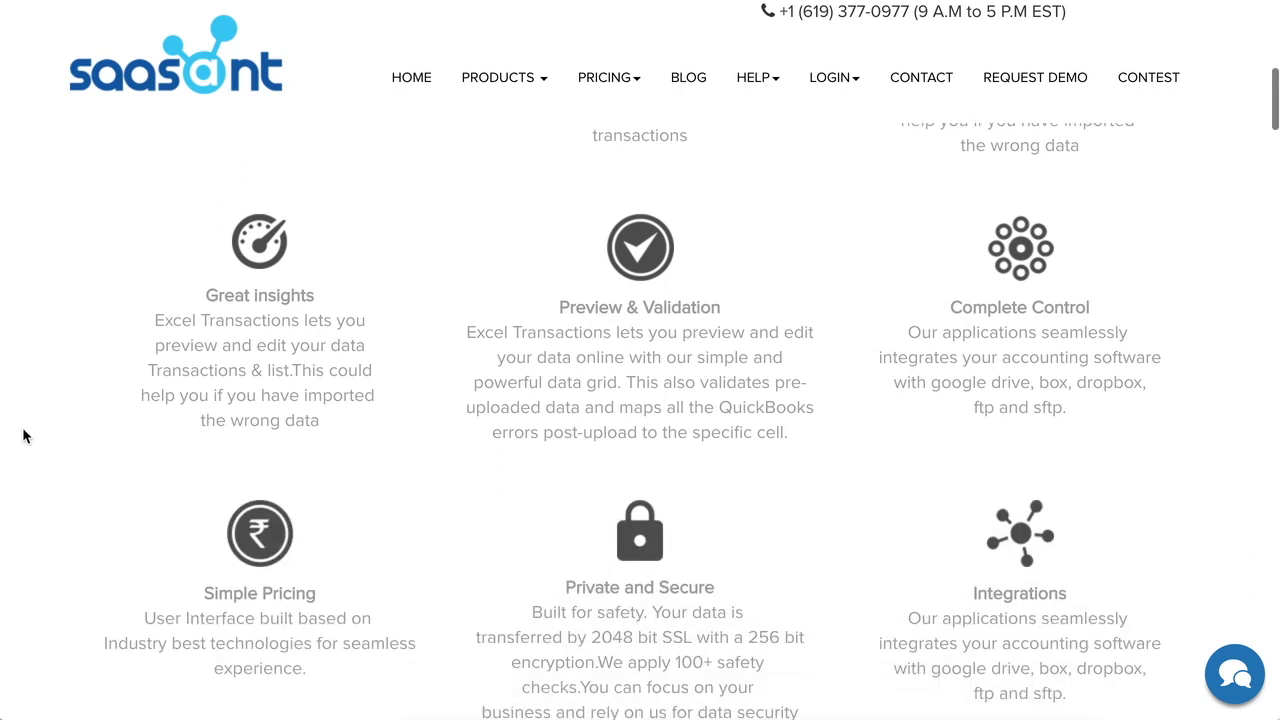
{"action": "scroll", "coordinate": [24, 436], "scroll_direction": "down", "scroll_amount": 5}
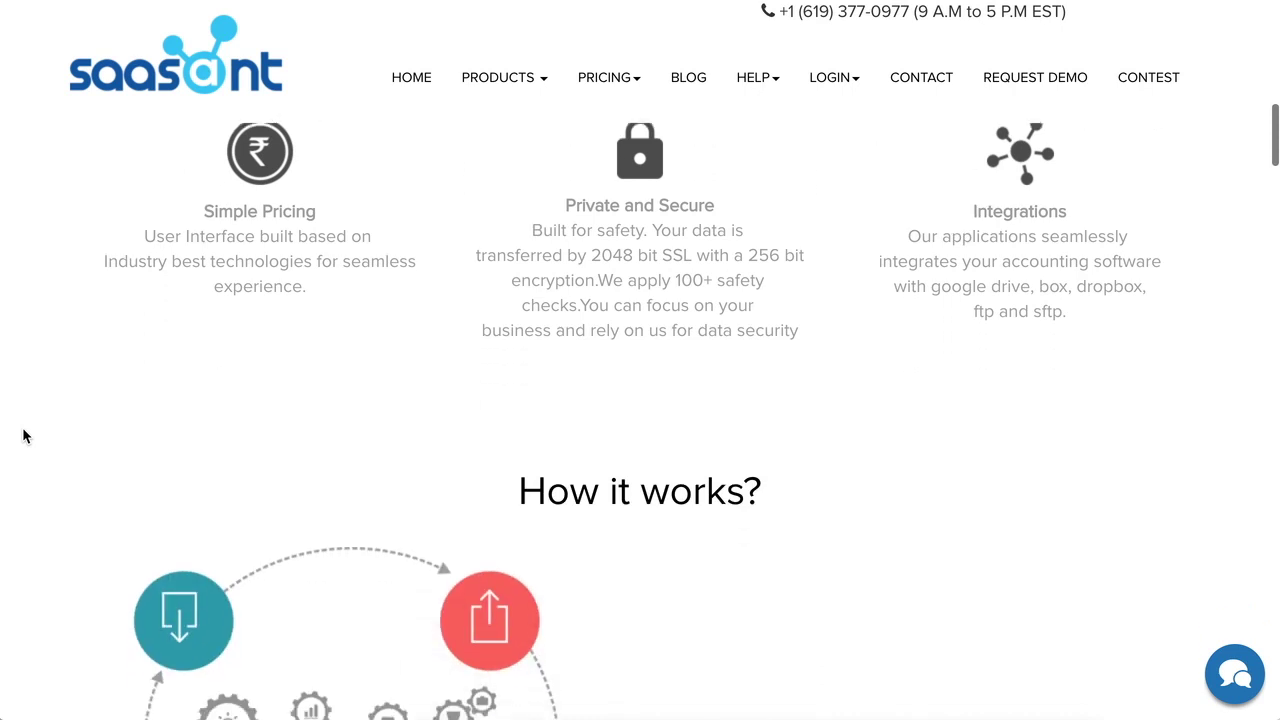
{"action": "scroll", "coordinate": [24, 436], "scroll_direction": "down", "scroll_amount": 2}
{"action": "scroll", "coordinate": [24, 436], "scroll_direction": "up", "scroll_amount": 1}
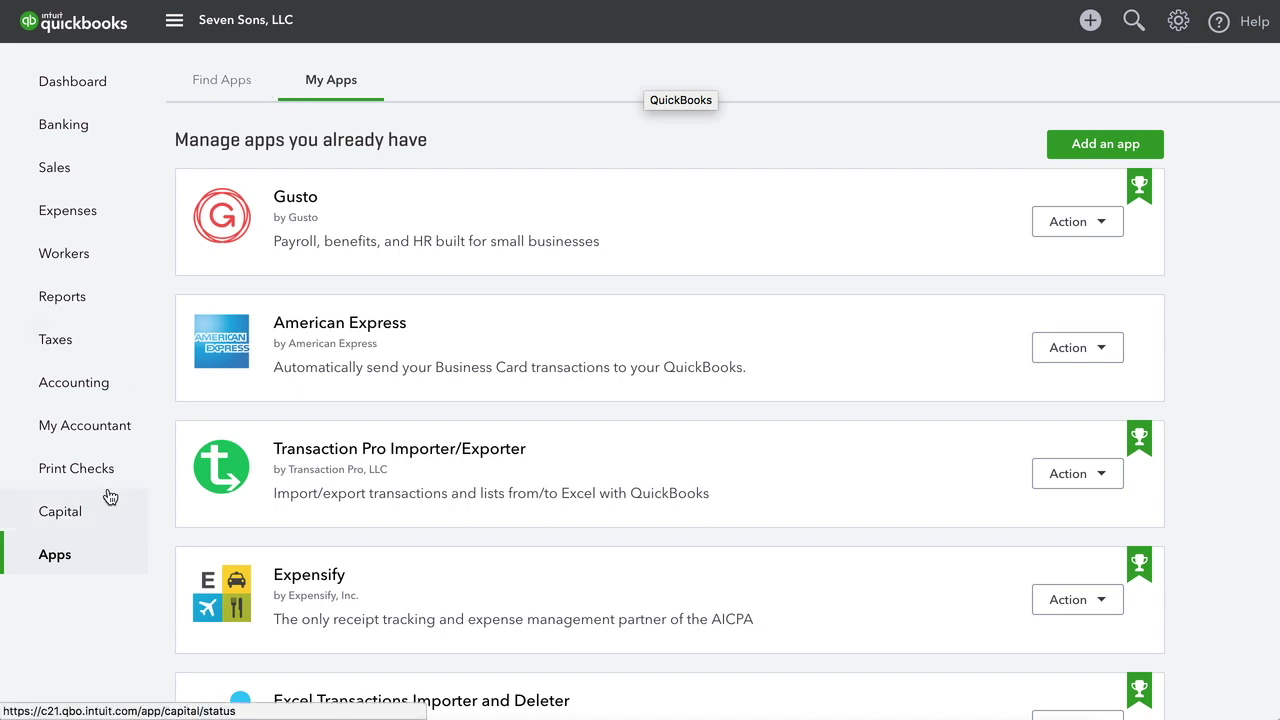
{"action": "left_click", "coordinate": [54, 556]}
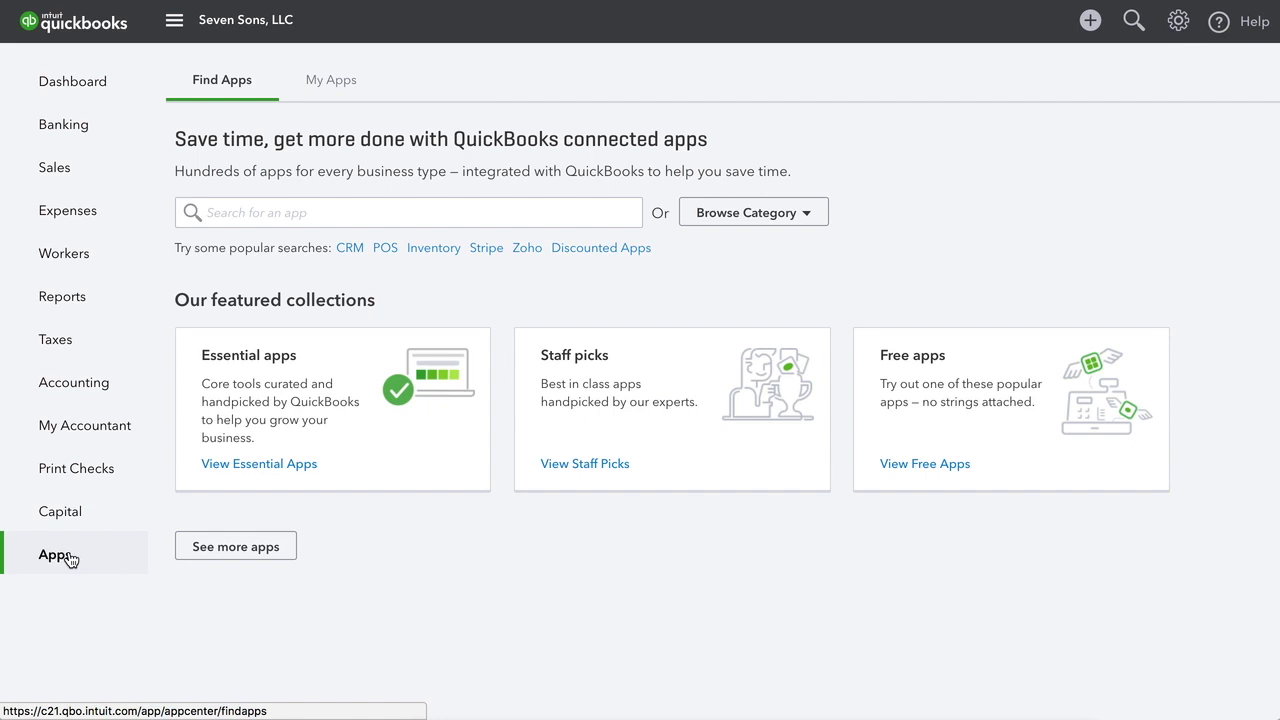
Step: Search apps for 'excel t' and view the Excel Transactions Importer and Deleter details
{"action": "left_click", "coordinate": [404, 214]}
{"action": "type", "text": "excel t"}
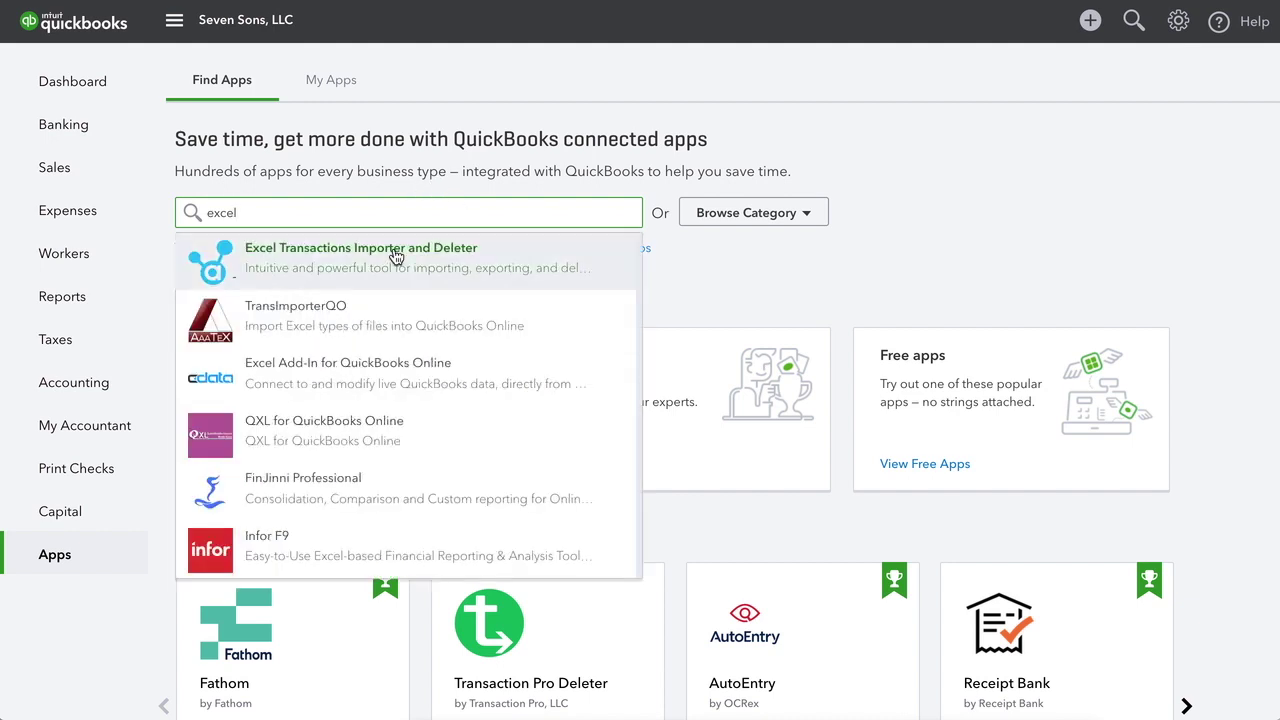
{"action": "left_click", "coordinate": [395, 257]}
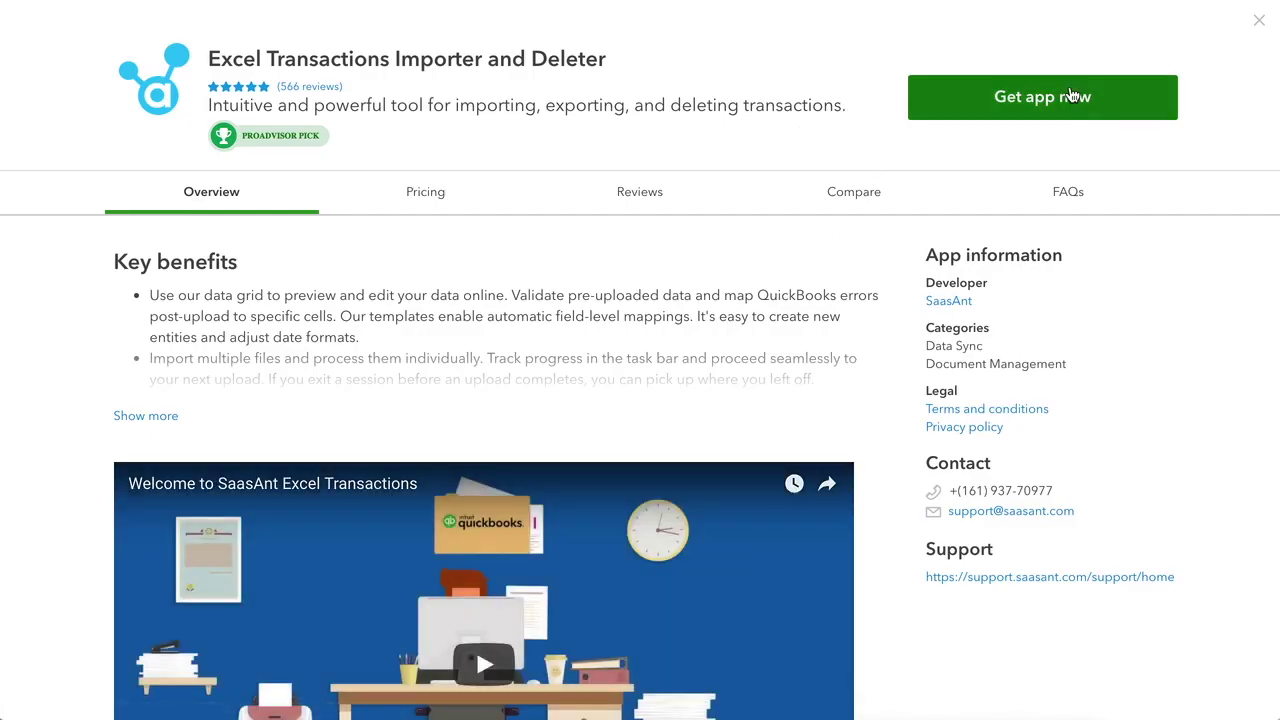
{"action": "left_click", "coordinate": [1260, 26]}
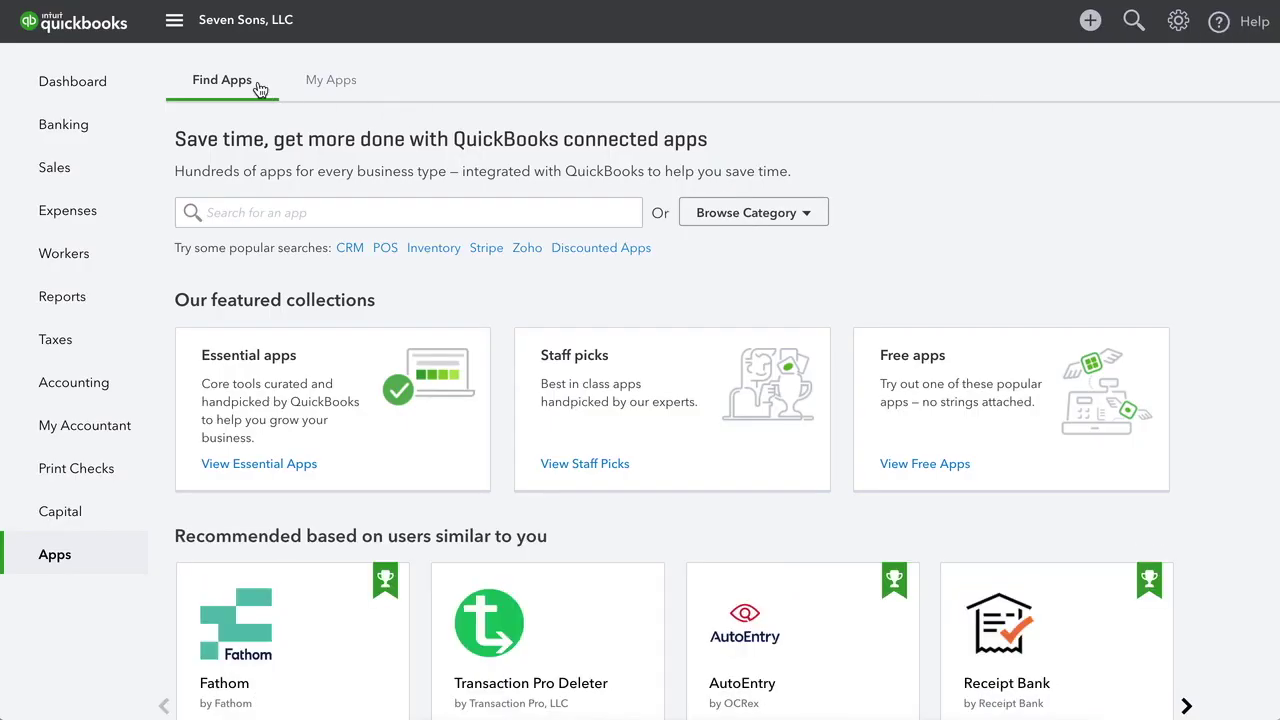
Step: Open the Action options for Excel Transactions in My Apps
{"action": "left_click", "coordinate": [335, 80]}
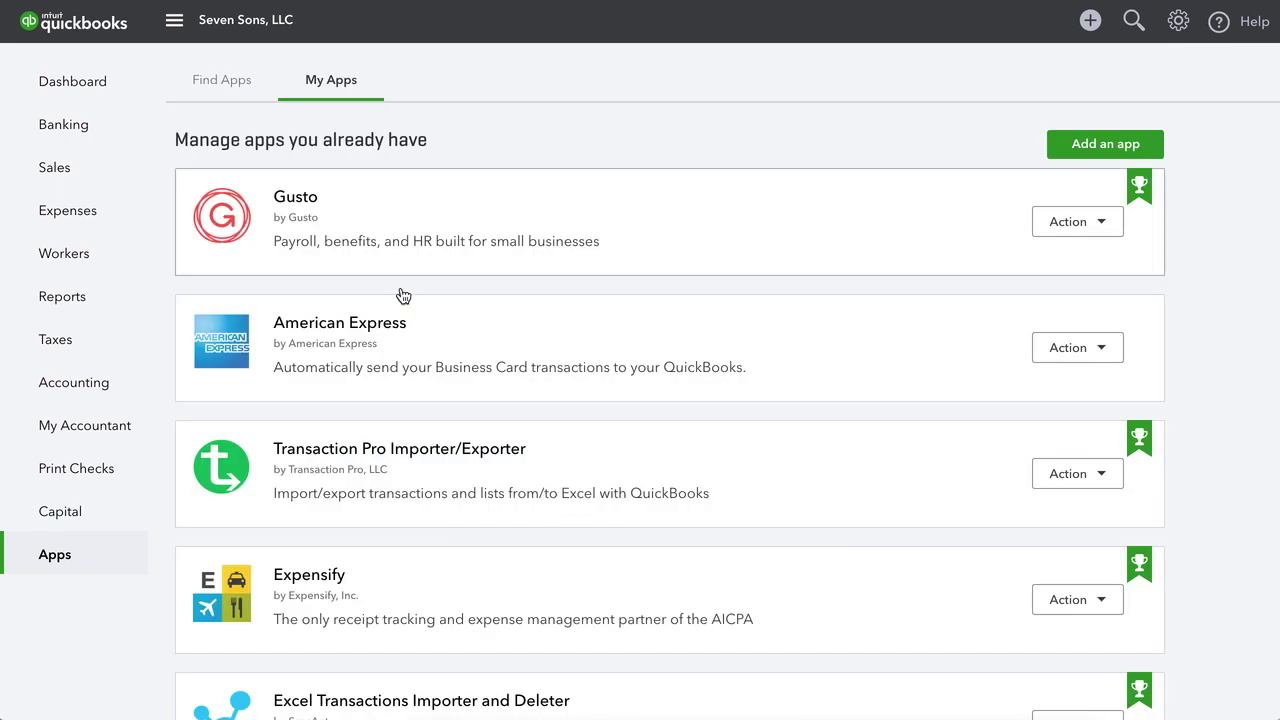
{"action": "scroll", "coordinate": [400, 294], "scroll_direction": "down", "scroll_amount": 5}
{"action": "left_click", "coordinate": [1104, 364]}
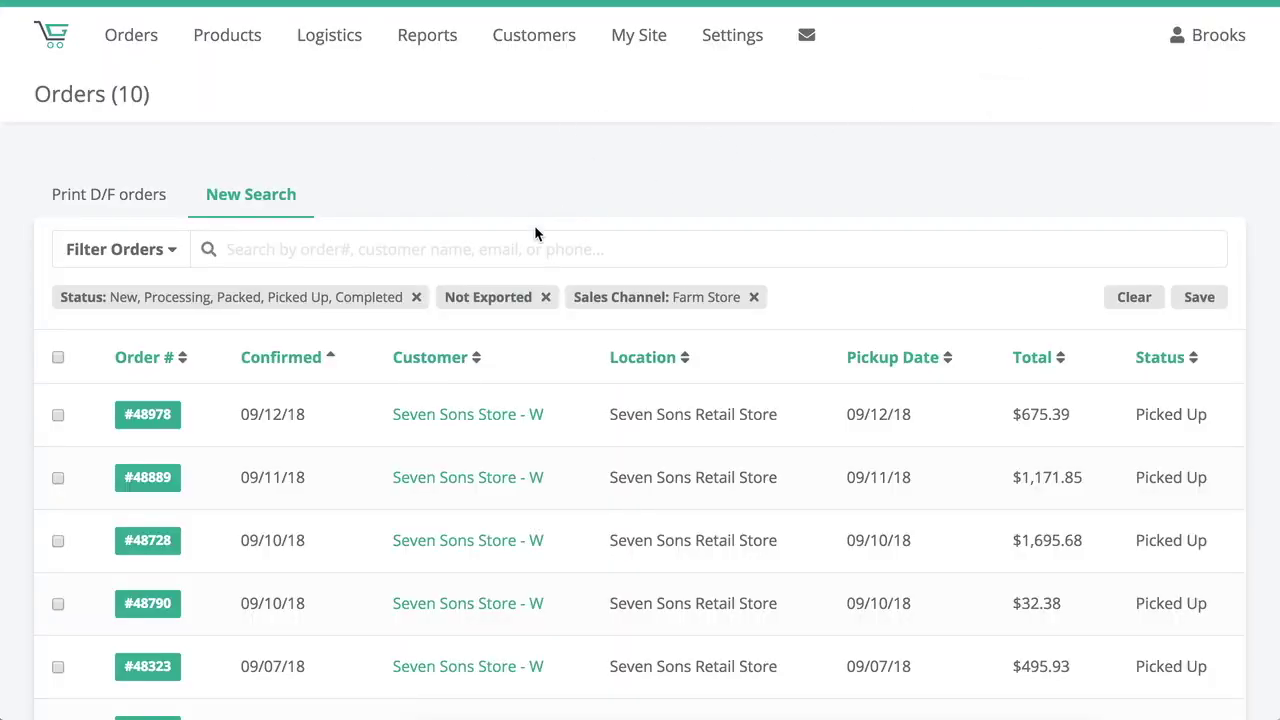
Step: Select all ten not-exported Farm Store orders and export them as a QuickBooks Invoice CSV
{"action": "left_click", "coordinate": [128, 249]}
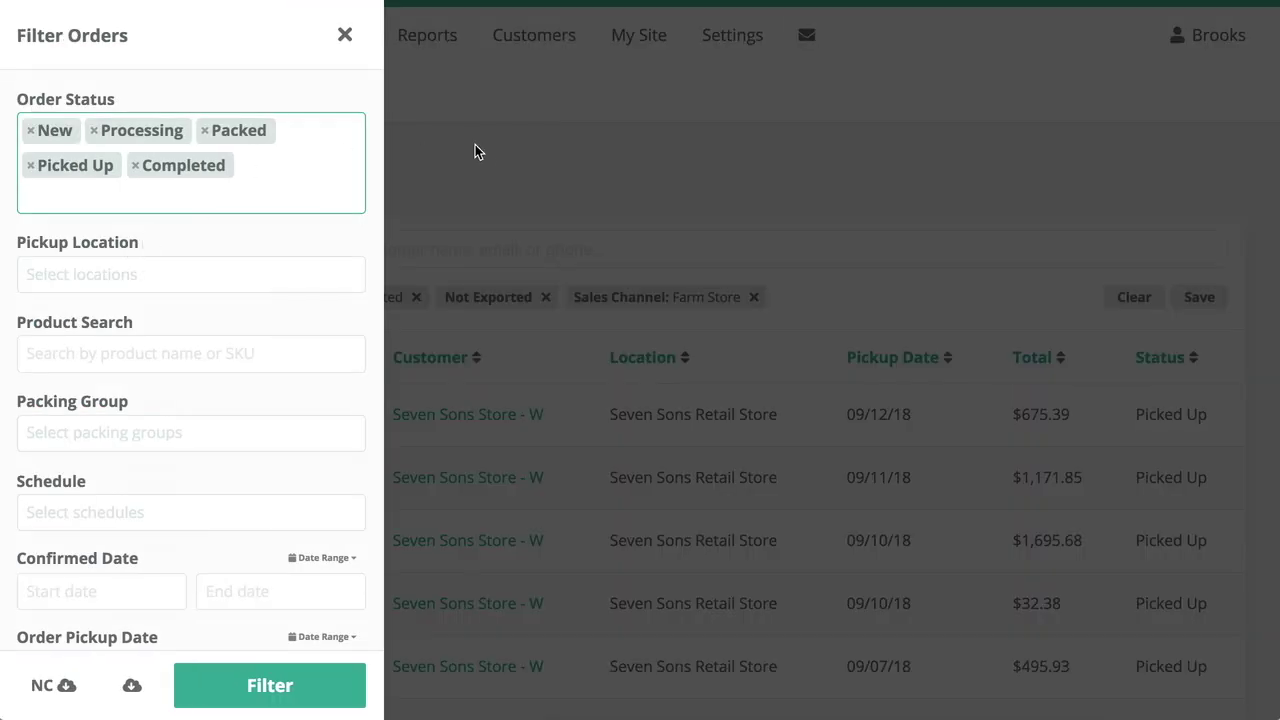
{"action": "left_click", "coordinate": [462, 195]}
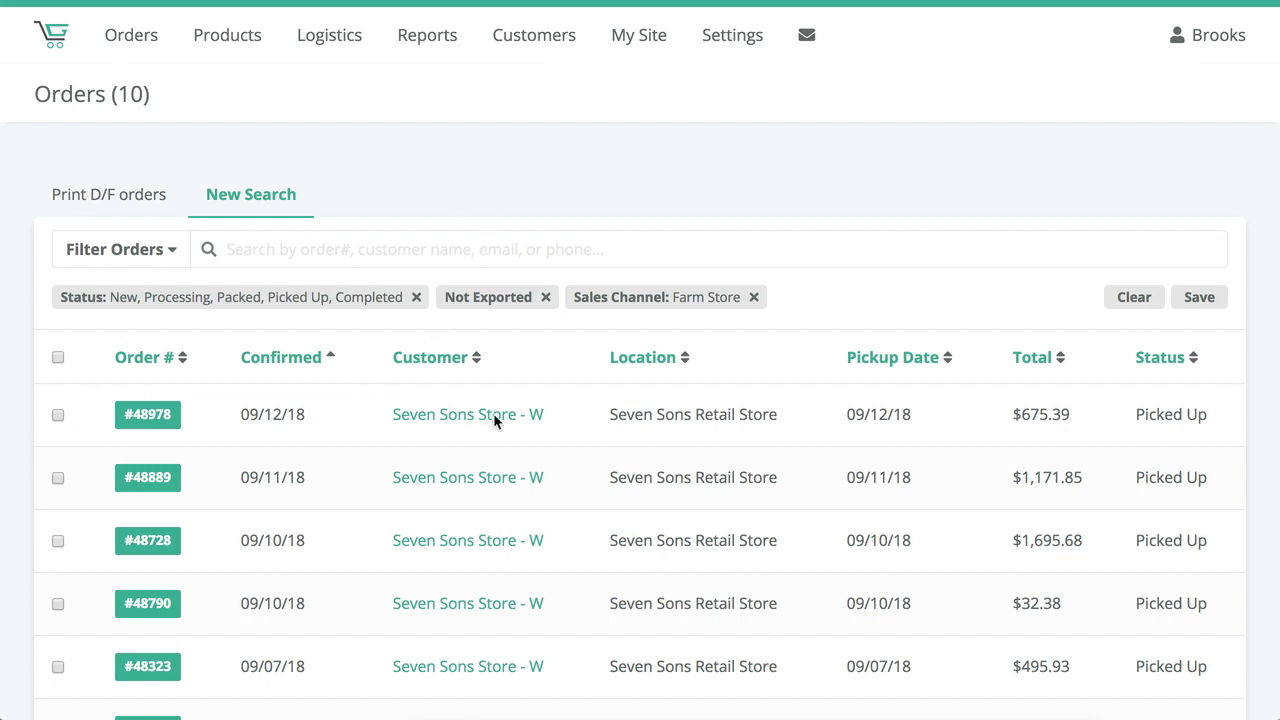
{"action": "left_click", "coordinate": [58, 357]}
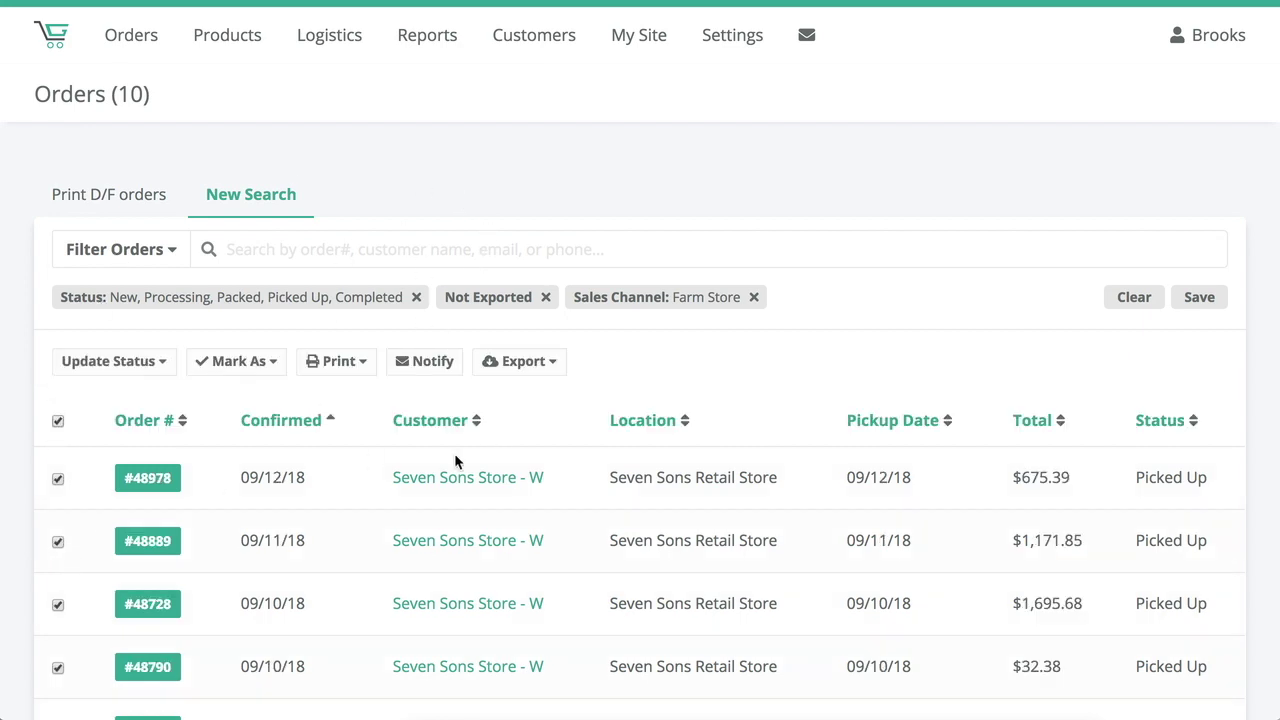
{"action": "left_click", "coordinate": [548, 362]}
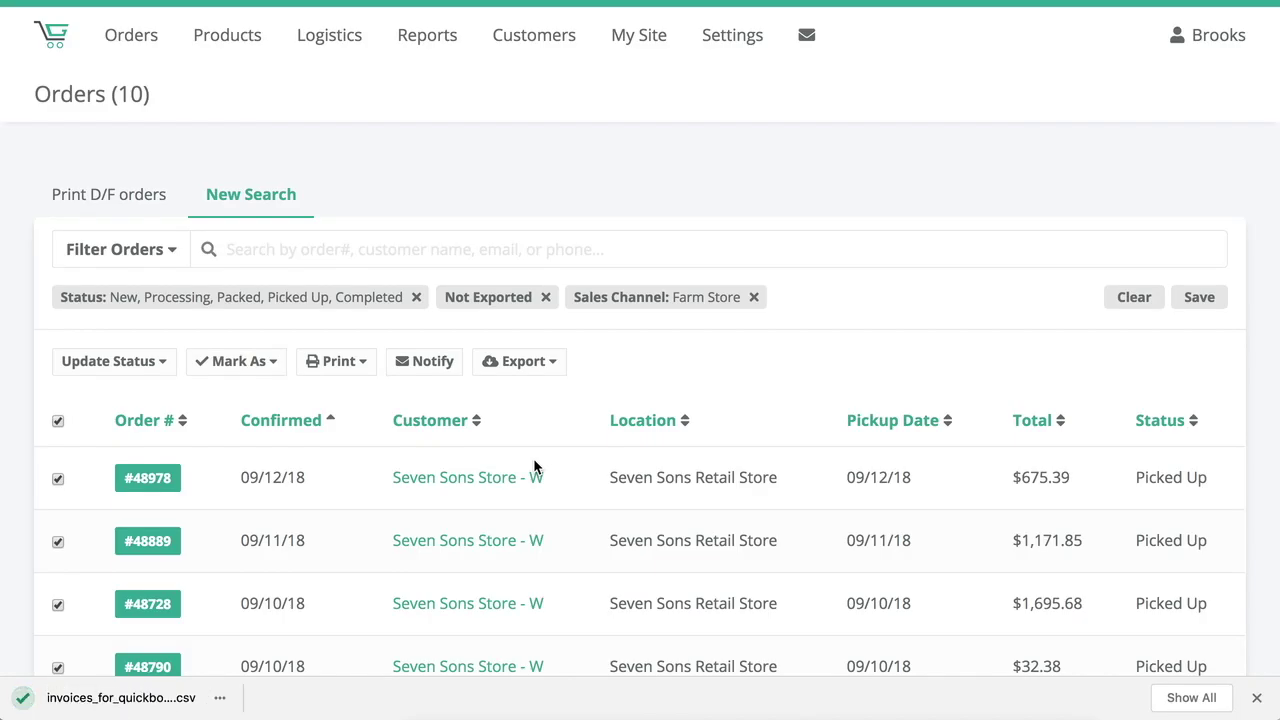
{"action": "left_click", "coordinate": [152, 698]}
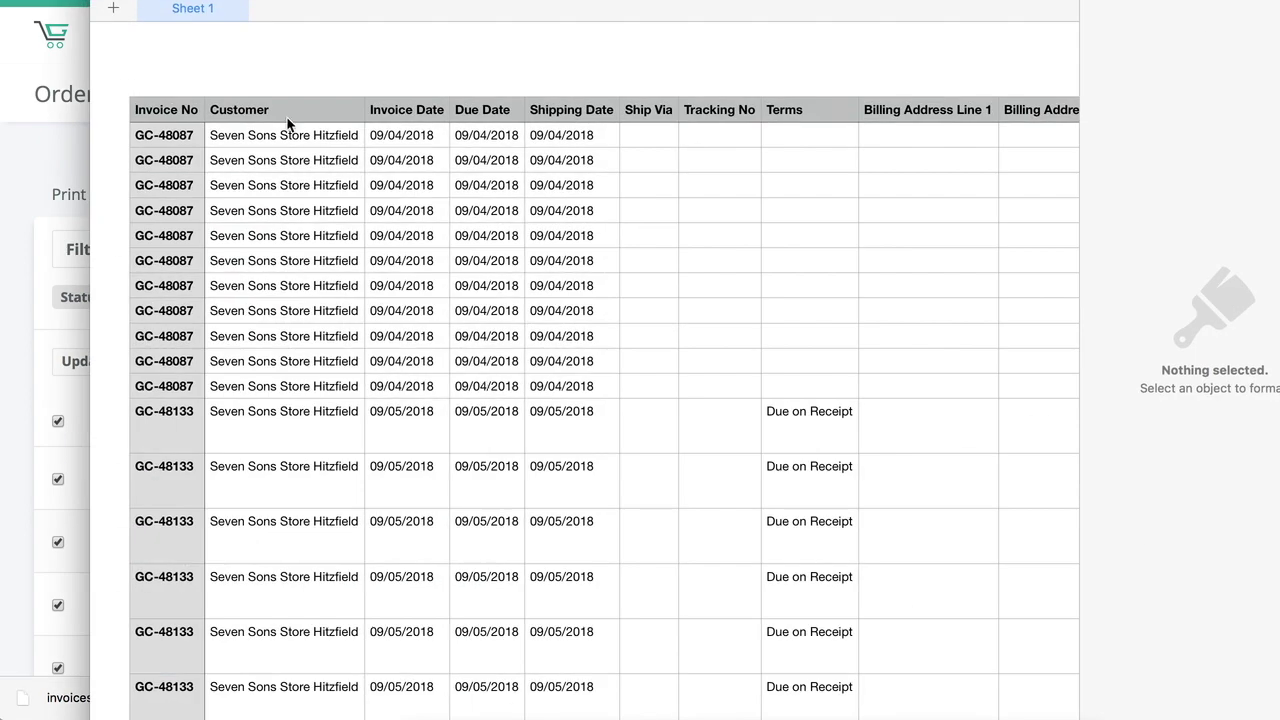
Step: Inspect the CSV's Shipping Date and Billing/Shipping Address Line 1 columns, then close Numbers
{"action": "scroll", "coordinate": [443, 195], "scroll_direction": "down", "scroll_amount": 5}
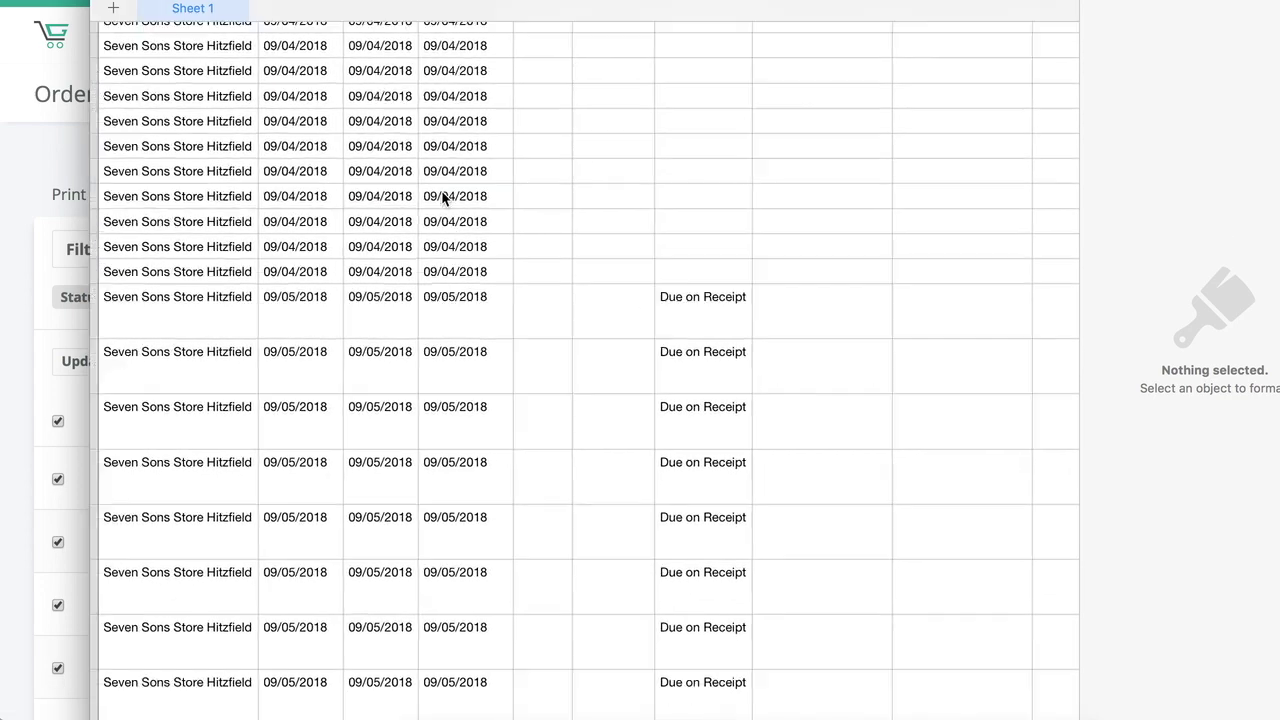
{"action": "scroll", "coordinate": [443, 197], "scroll_direction": "up", "scroll_amount": 5}
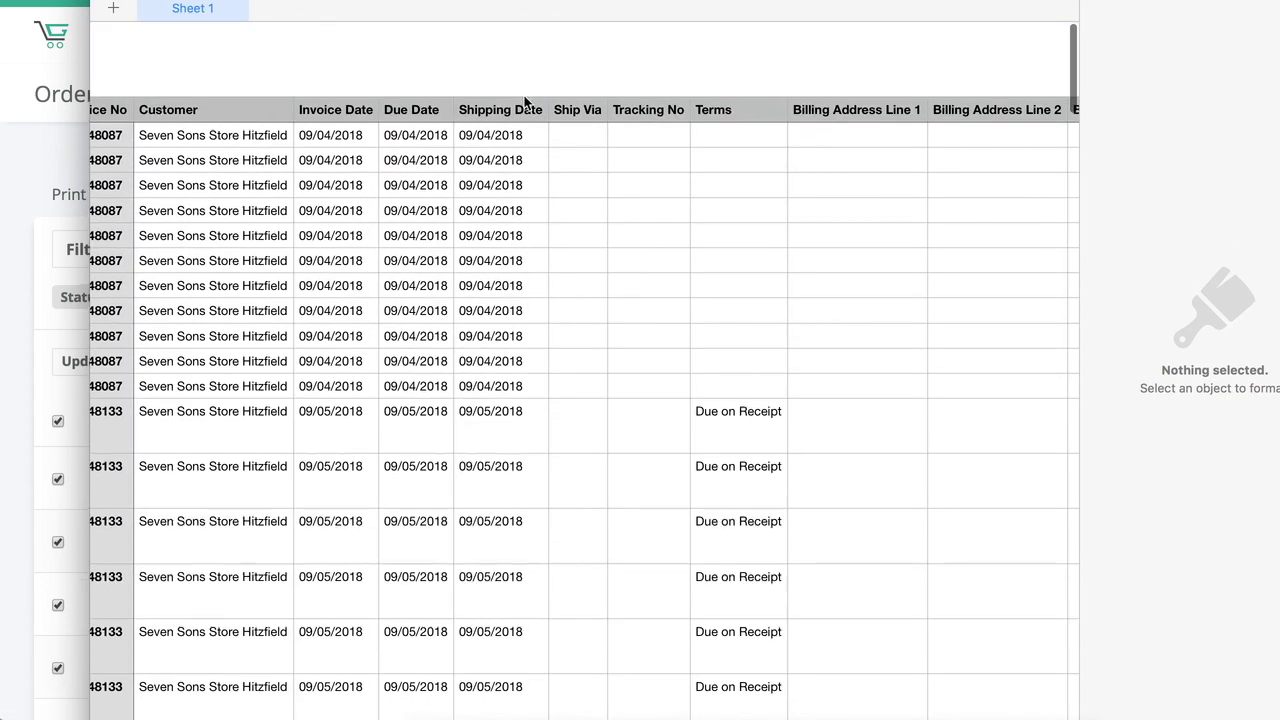
{"action": "left_click", "coordinate": [508, 118]}
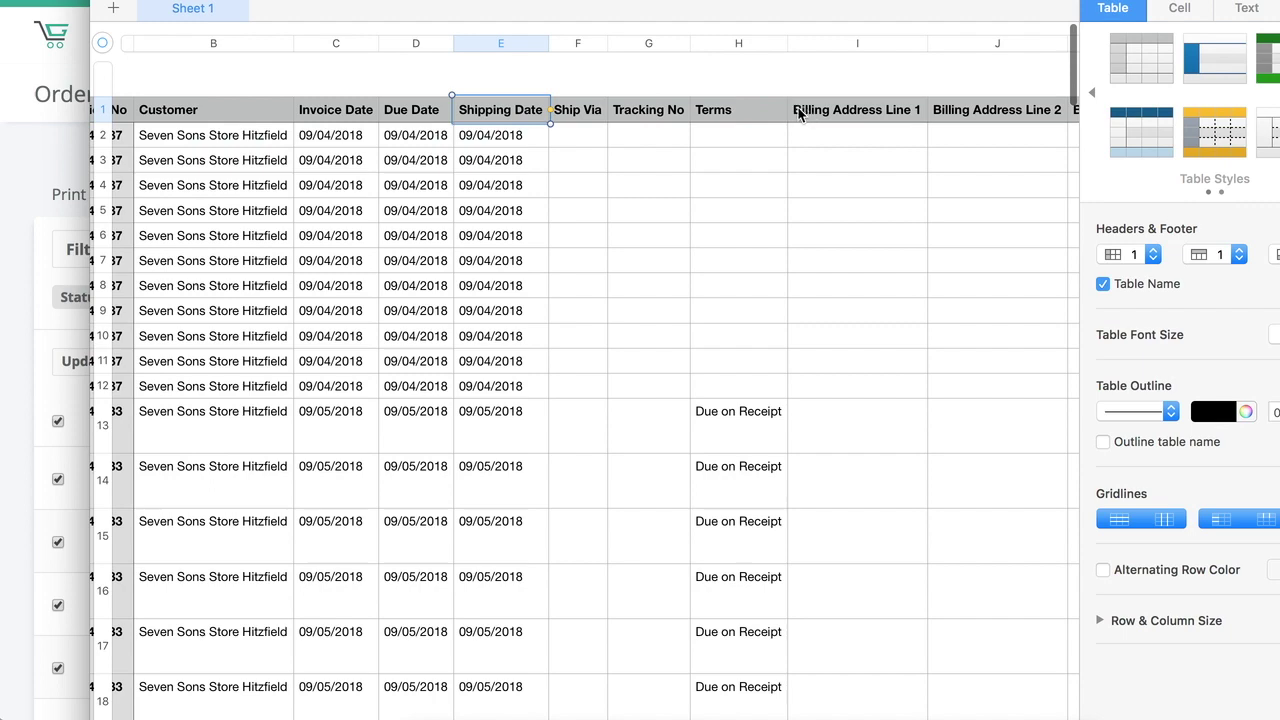
{"action": "left_click", "coordinate": [850, 108]}
{"action": "scroll", "coordinate": [850, 108], "scroll_direction": "right", "scroll_amount": 10}
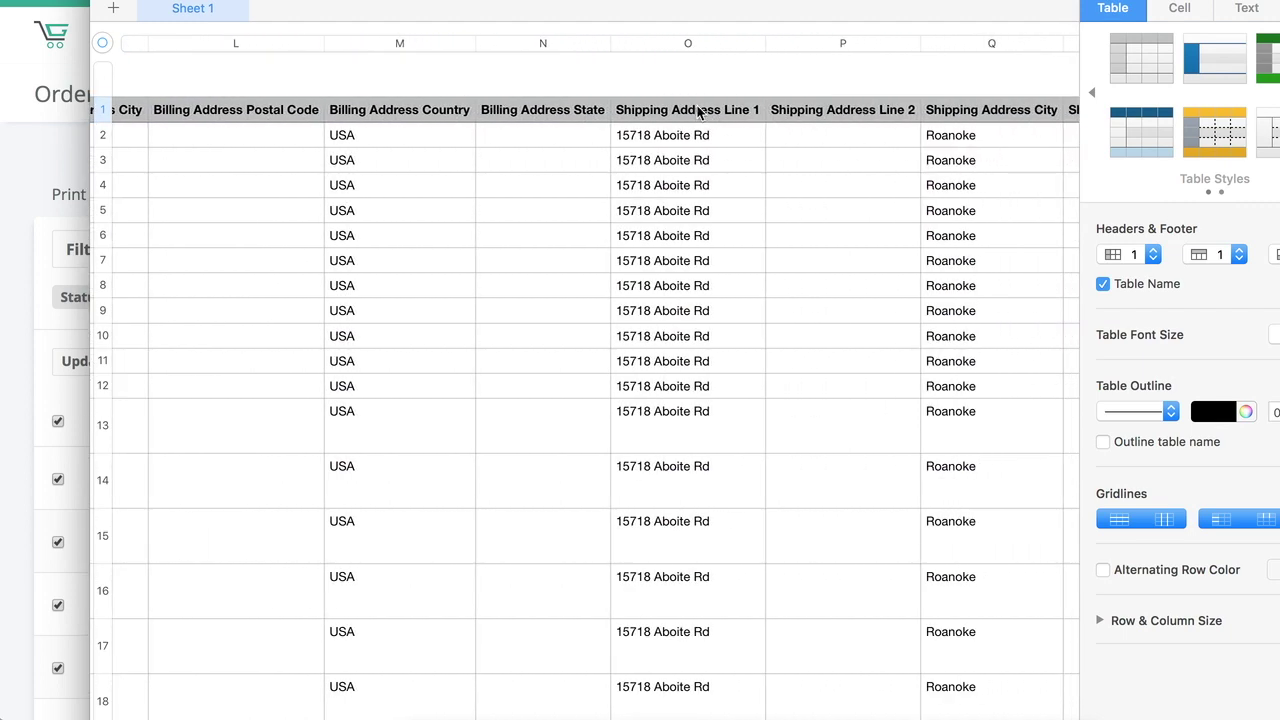
{"action": "left_click", "coordinate": [698, 110]}
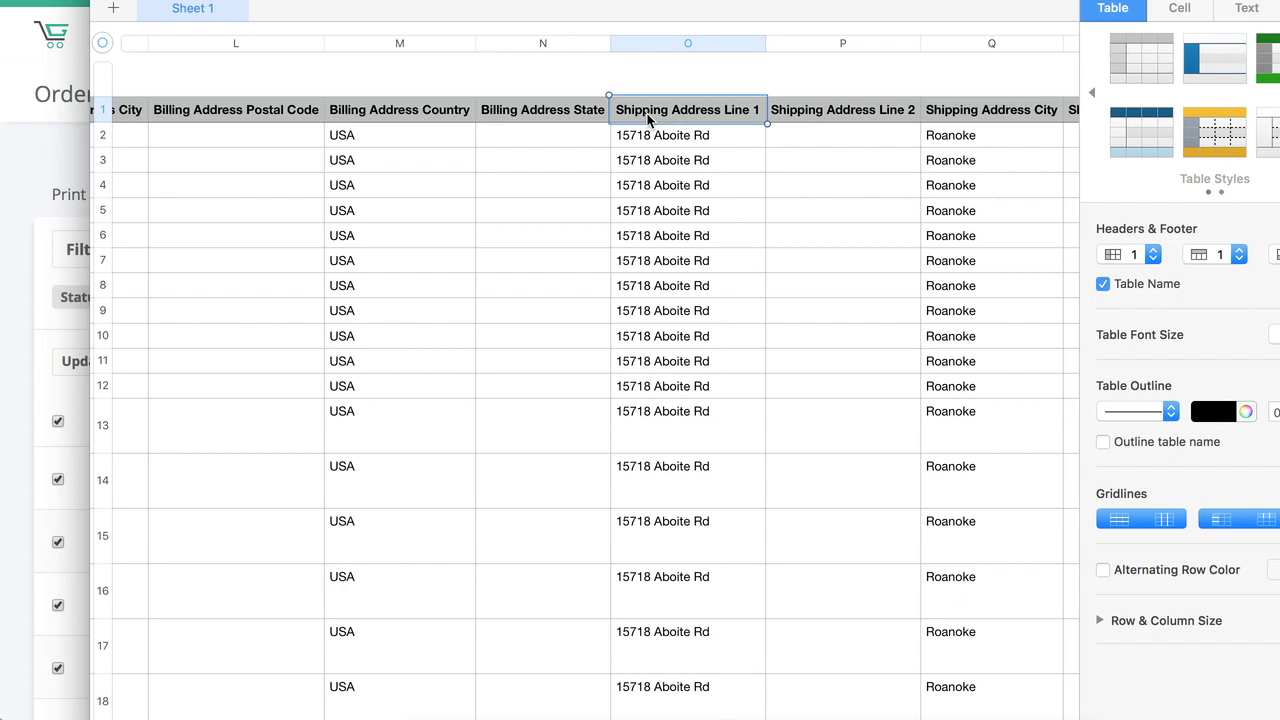
{"action": "left_click", "coordinate": [46, 143]}
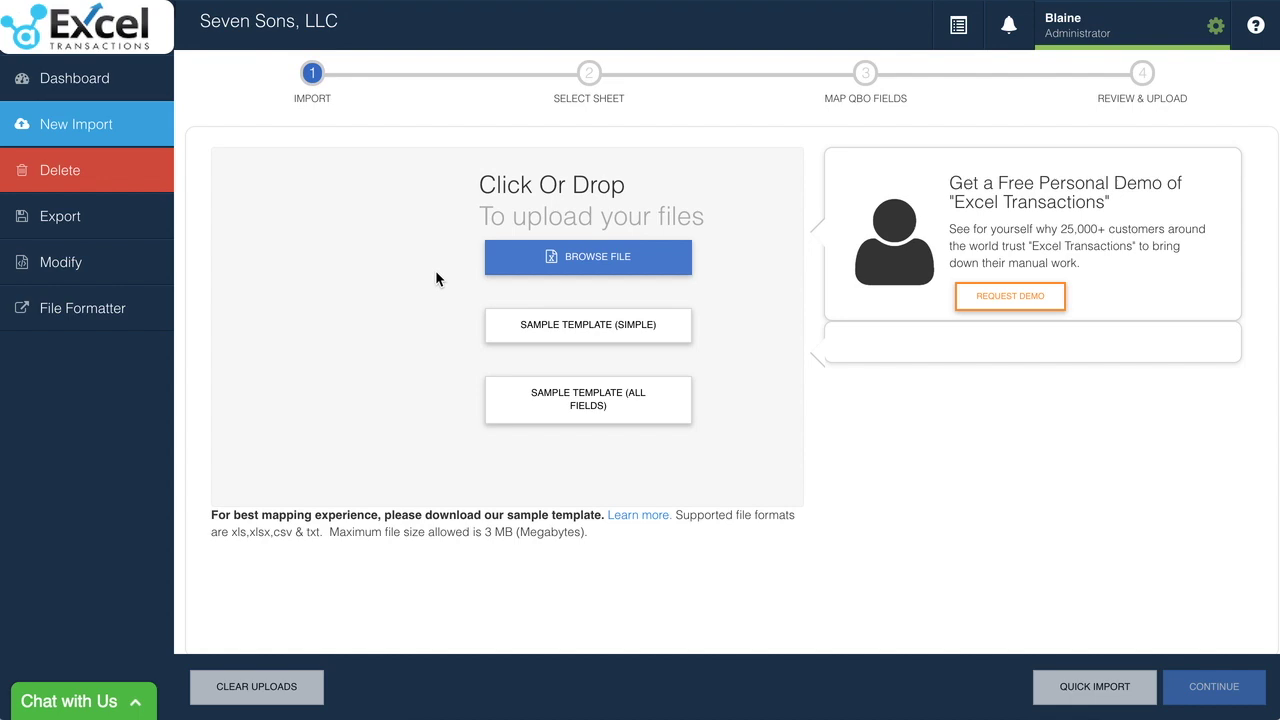
Step: Upload invoices_for_quickbooks_09_12_18 (2).csv from Downloads and import it as Invoice transactions
{"action": "left_click", "coordinate": [559, 257]}
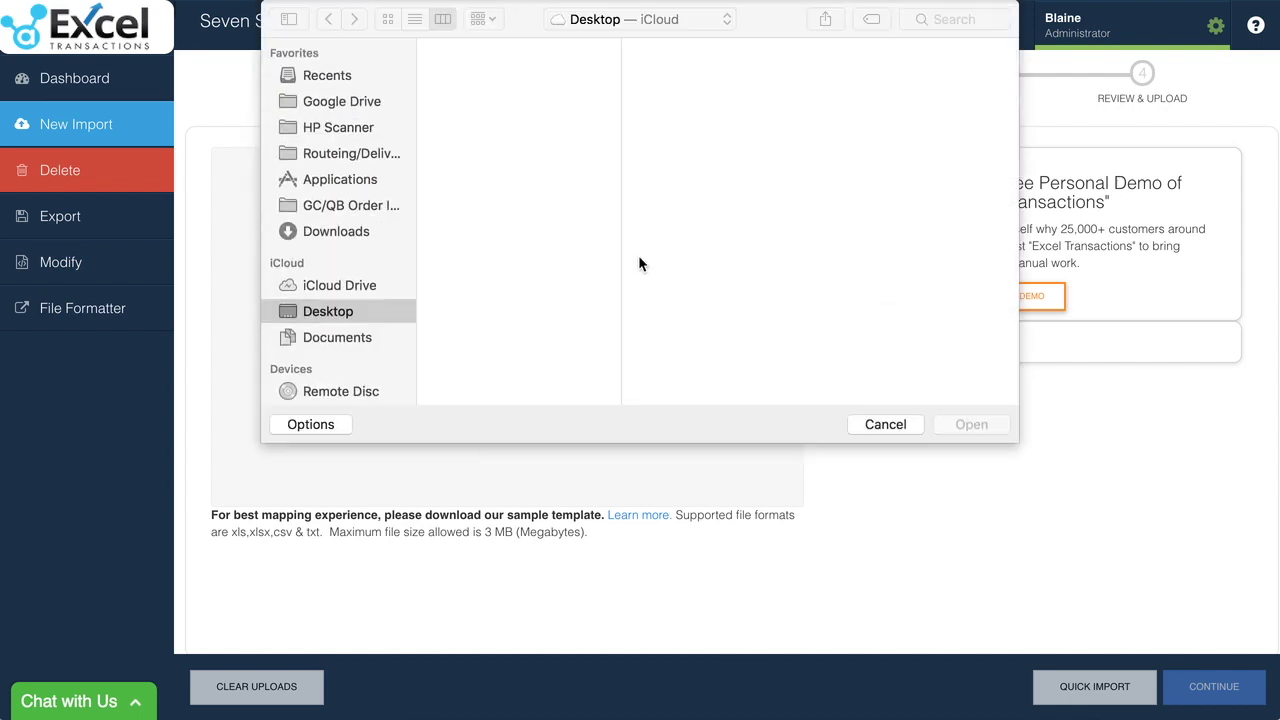
{"action": "left_click", "coordinate": [336, 231]}
{"action": "scroll", "coordinate": [557, 305], "scroll_direction": "down", "scroll_amount": 20}
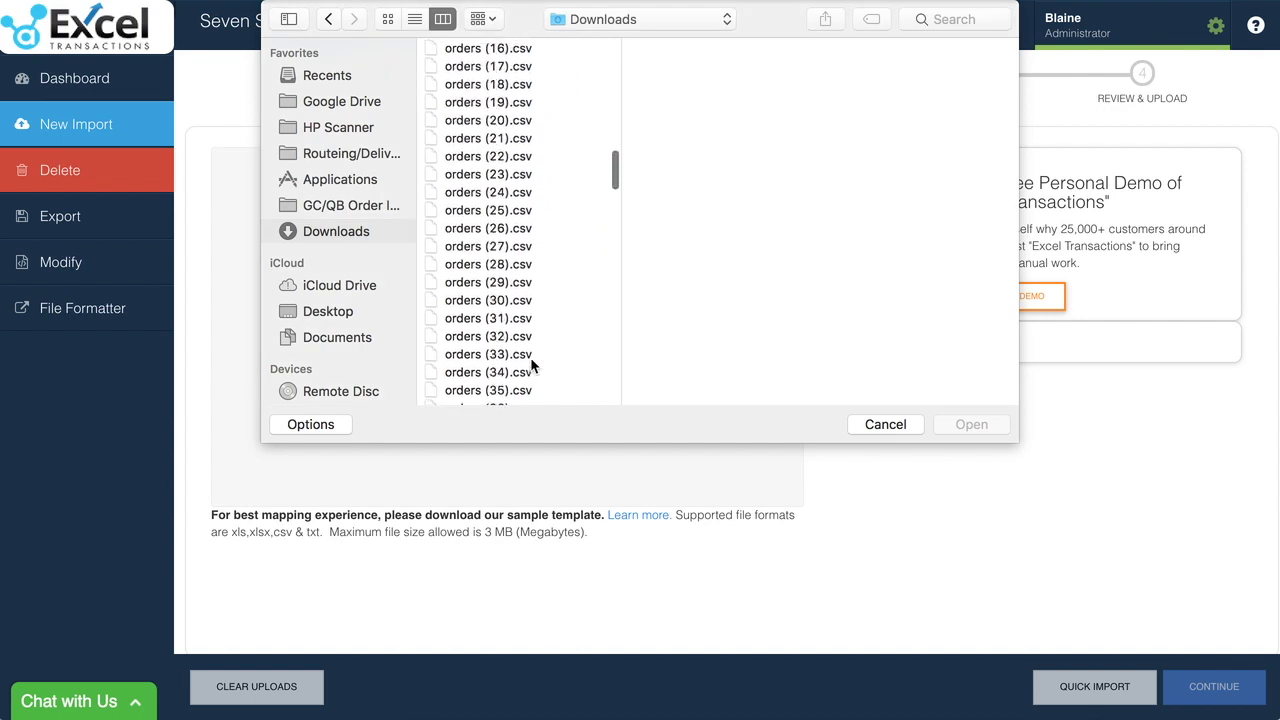
{"action": "scroll", "coordinate": [531, 366], "scroll_direction": "up", "scroll_amount": 5}
{"action": "left_click", "coordinate": [510, 232]}
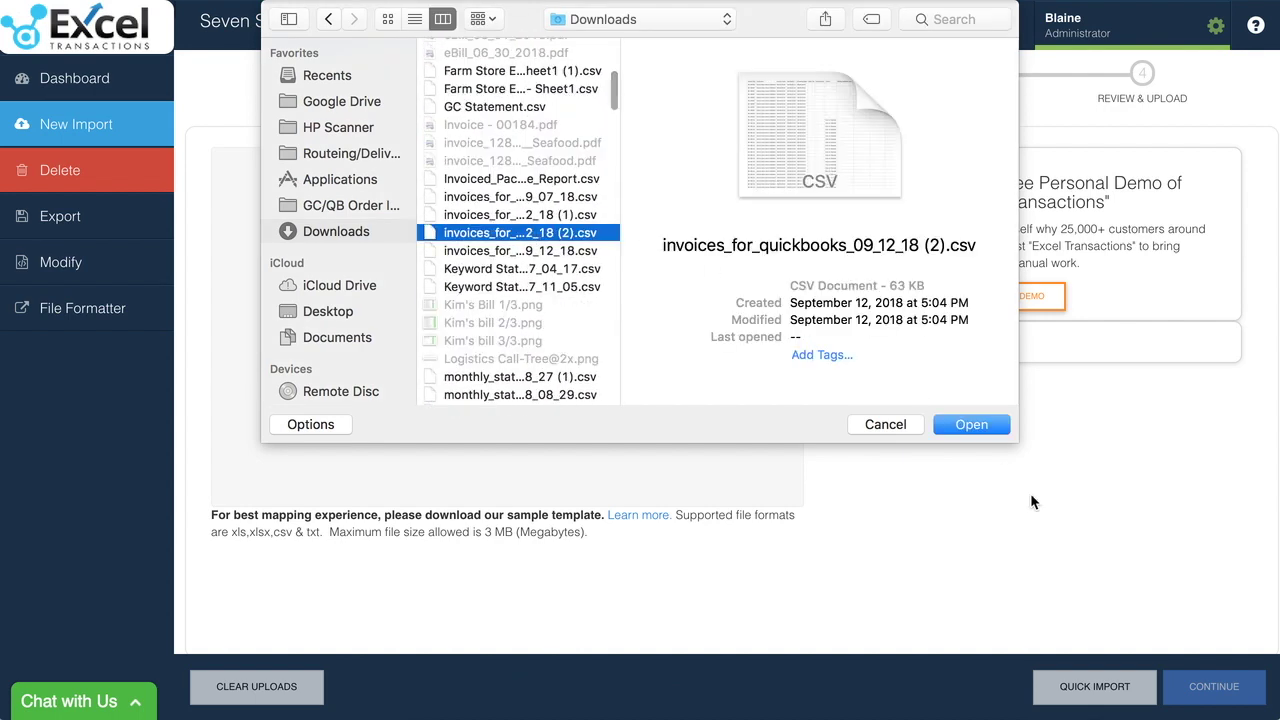
{"action": "left_click", "coordinate": [980, 426]}
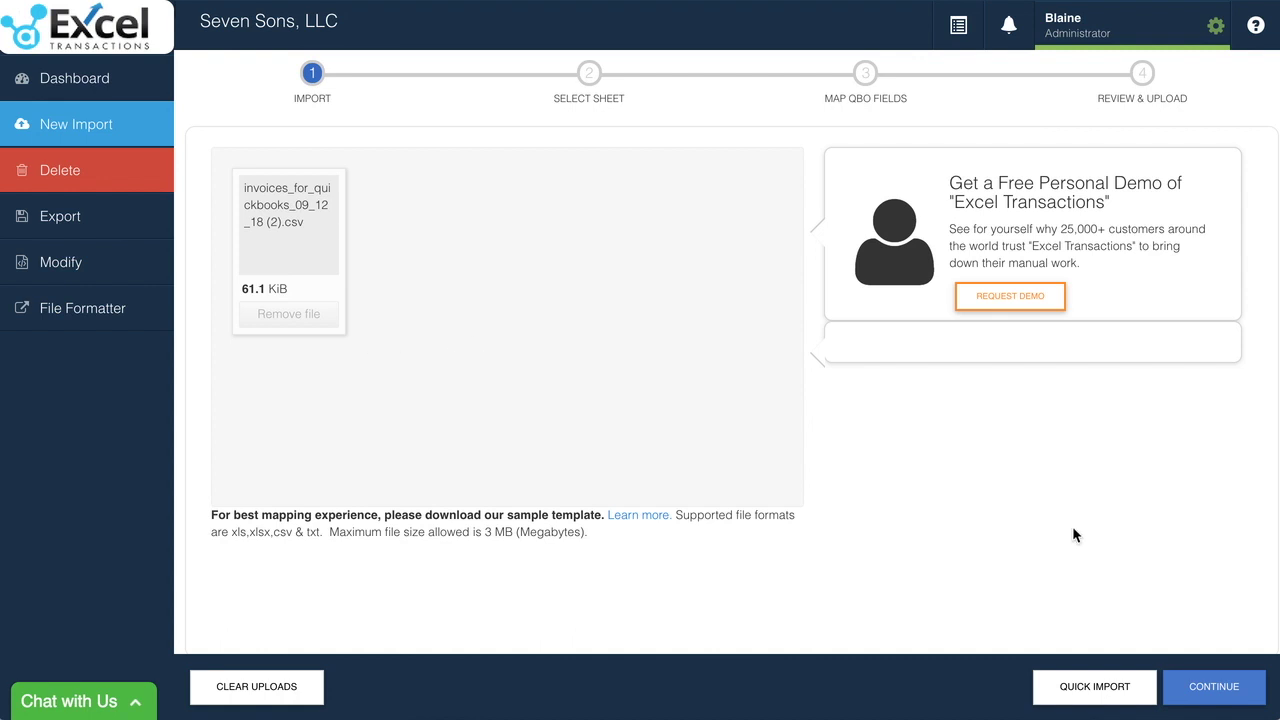
{"action": "left_click", "coordinate": [1214, 684]}
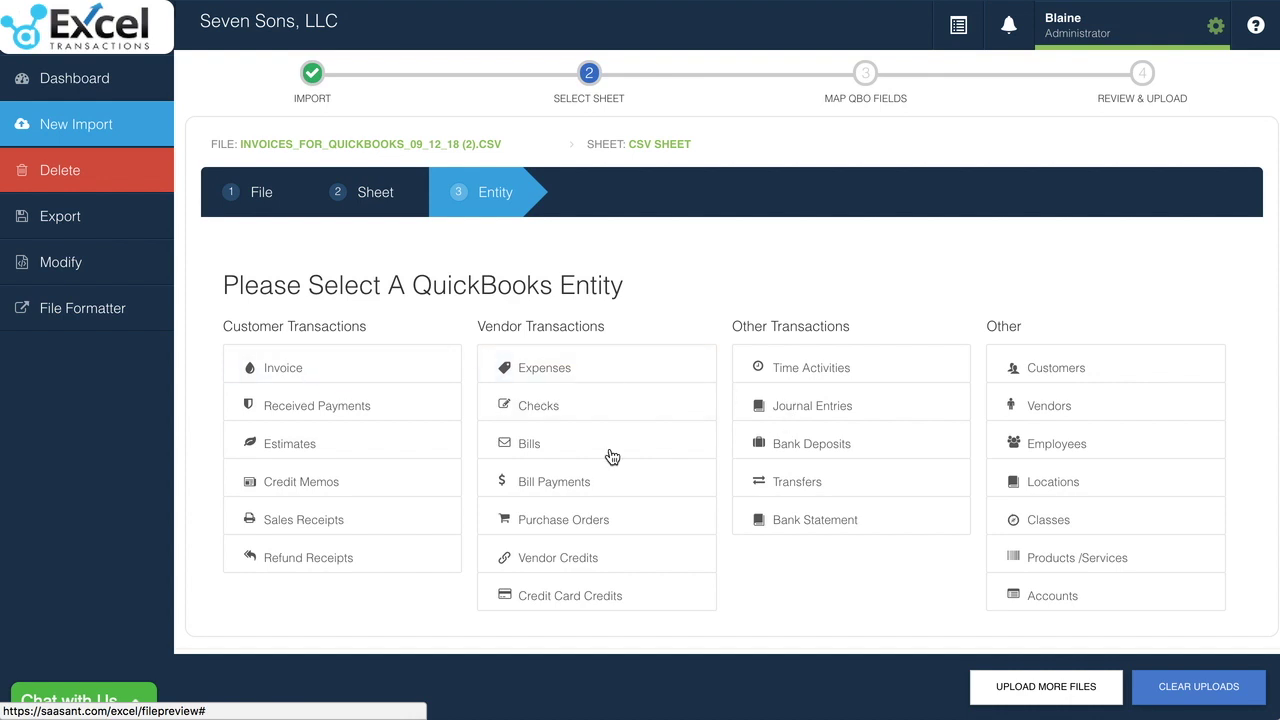
{"action": "left_click", "coordinate": [281, 374]}
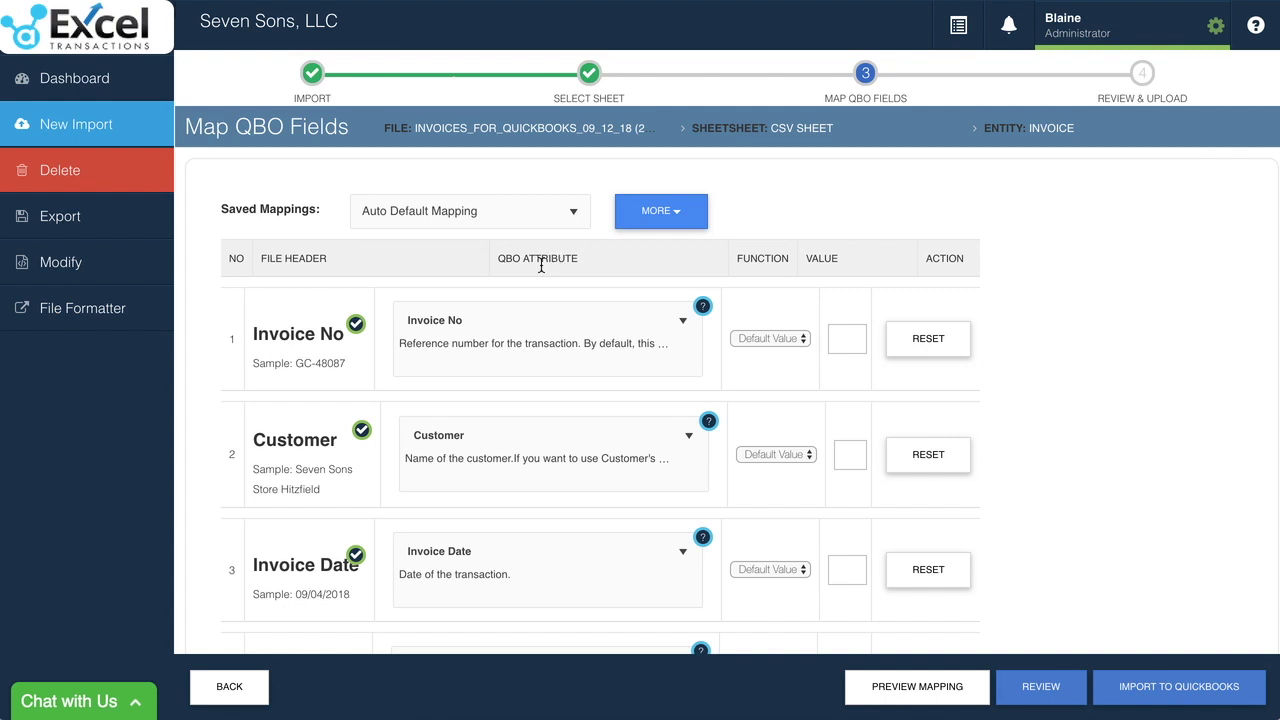
{"action": "left_click_drag", "start_coordinate": [498, 258], "coordinate": [577, 260]}
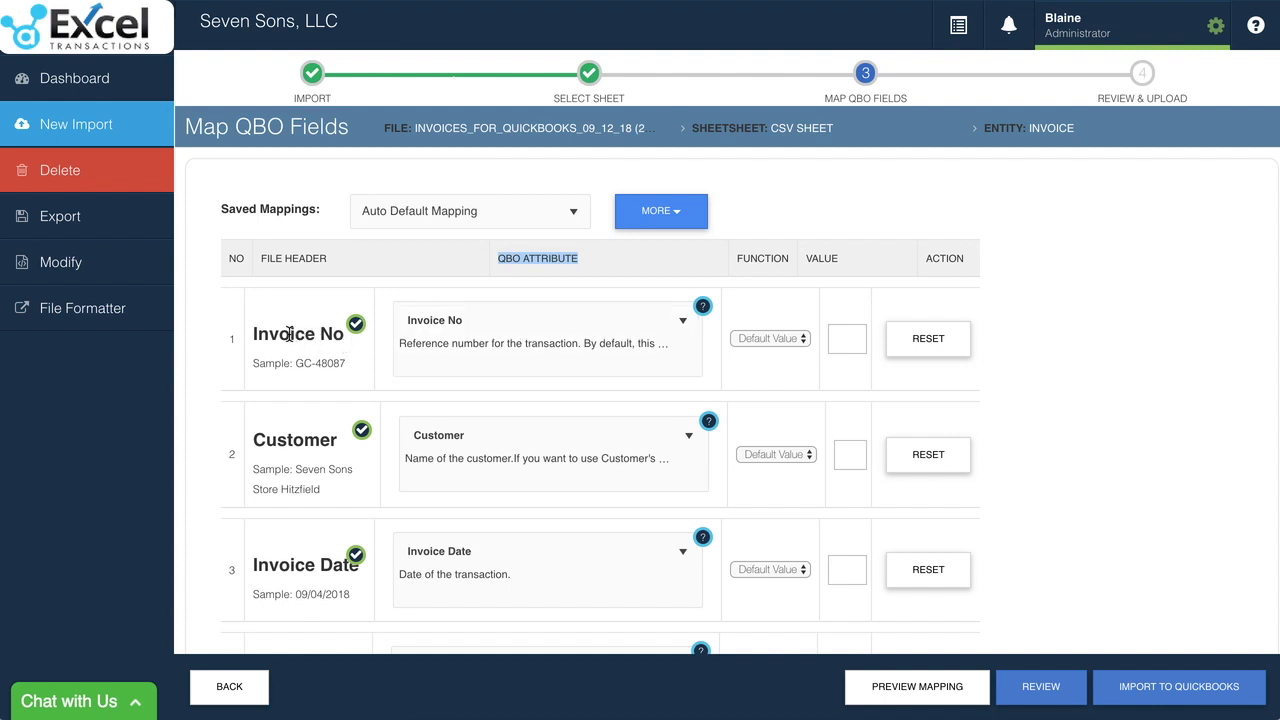
{"action": "left_click_drag", "start_coordinate": [253, 334], "coordinate": [349, 345]}
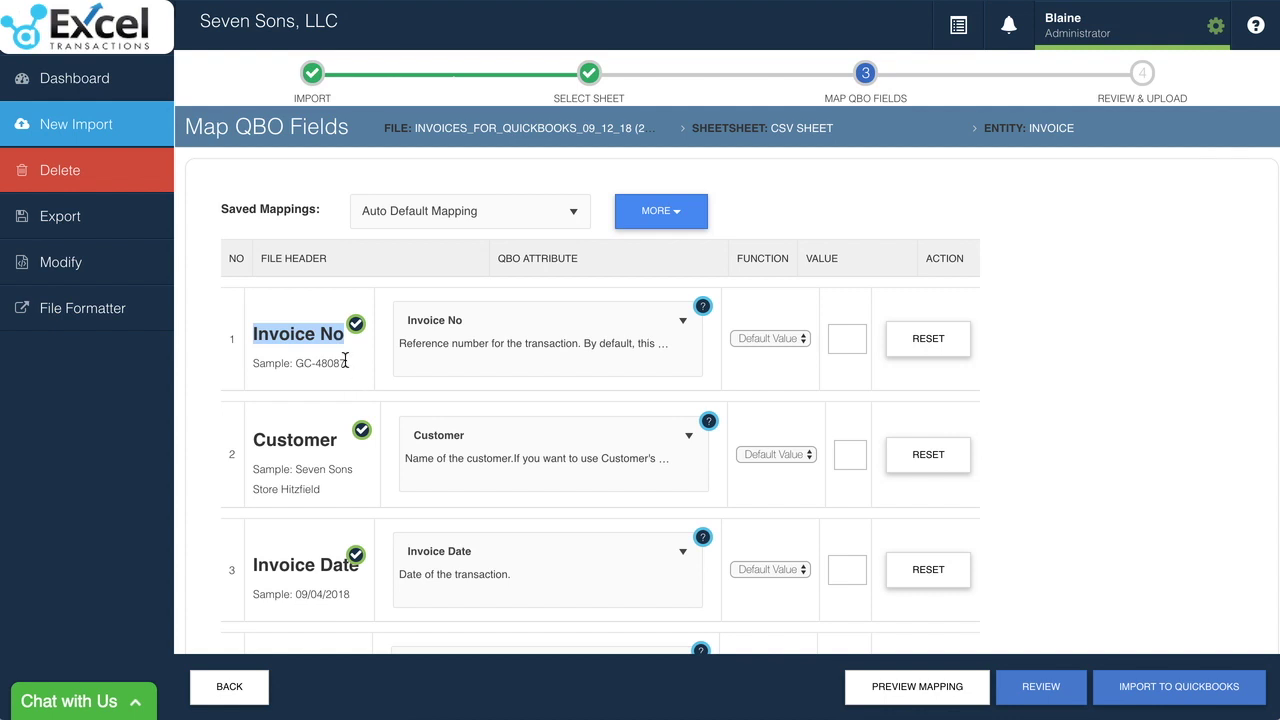
{"action": "left_click_drag", "start_coordinate": [348, 365], "coordinate": [296, 364]}
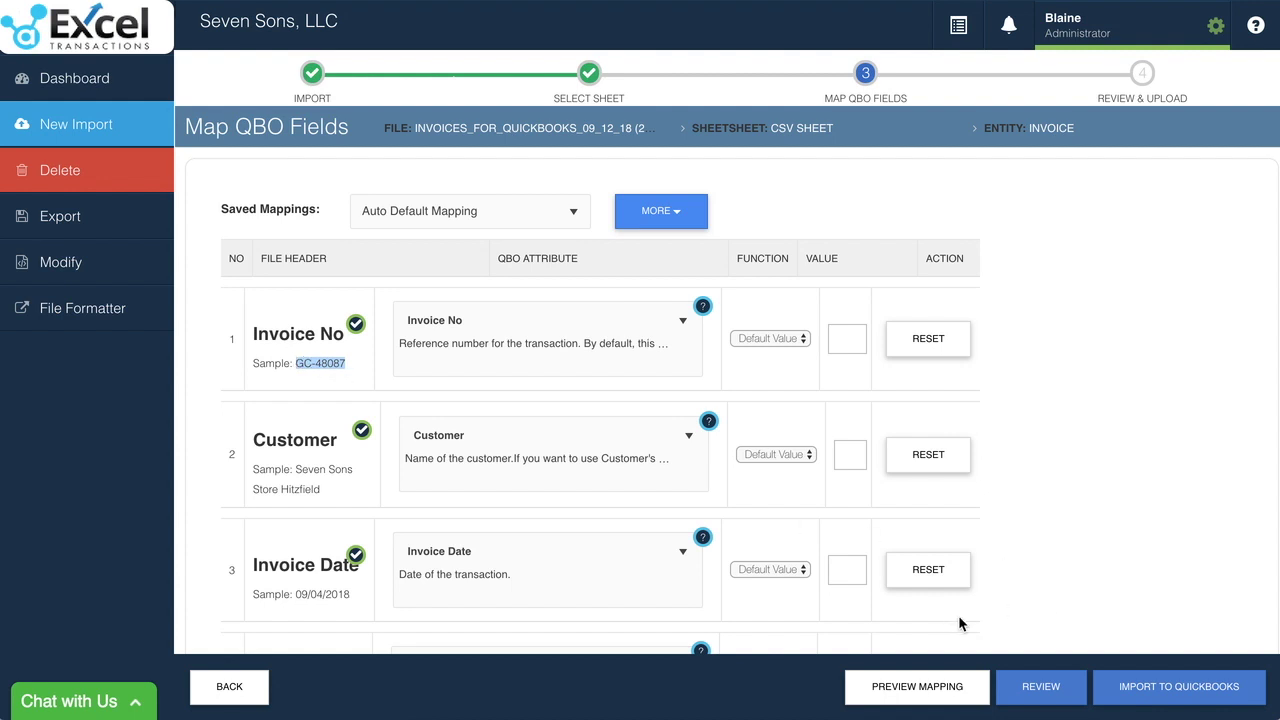
{"action": "left_click", "coordinate": [926, 684]}
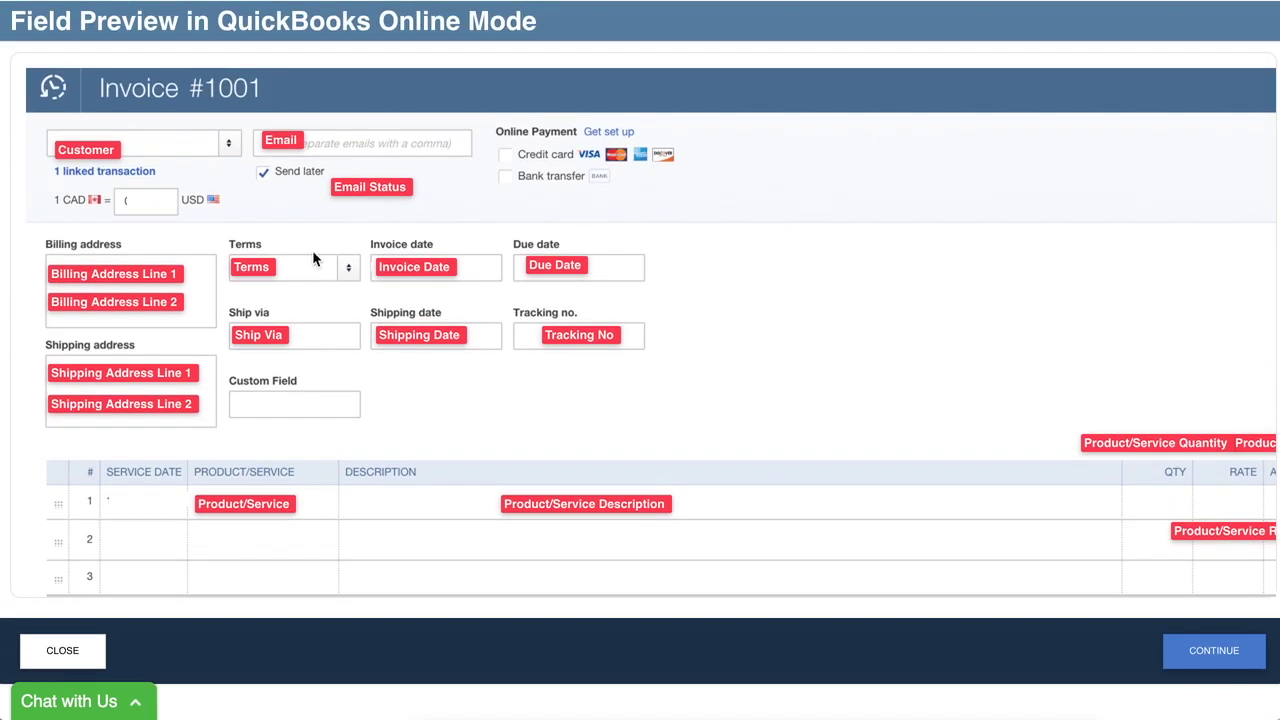
{"action": "scroll", "coordinate": [234, 393], "scroll_direction": "down", "scroll_amount": 3}
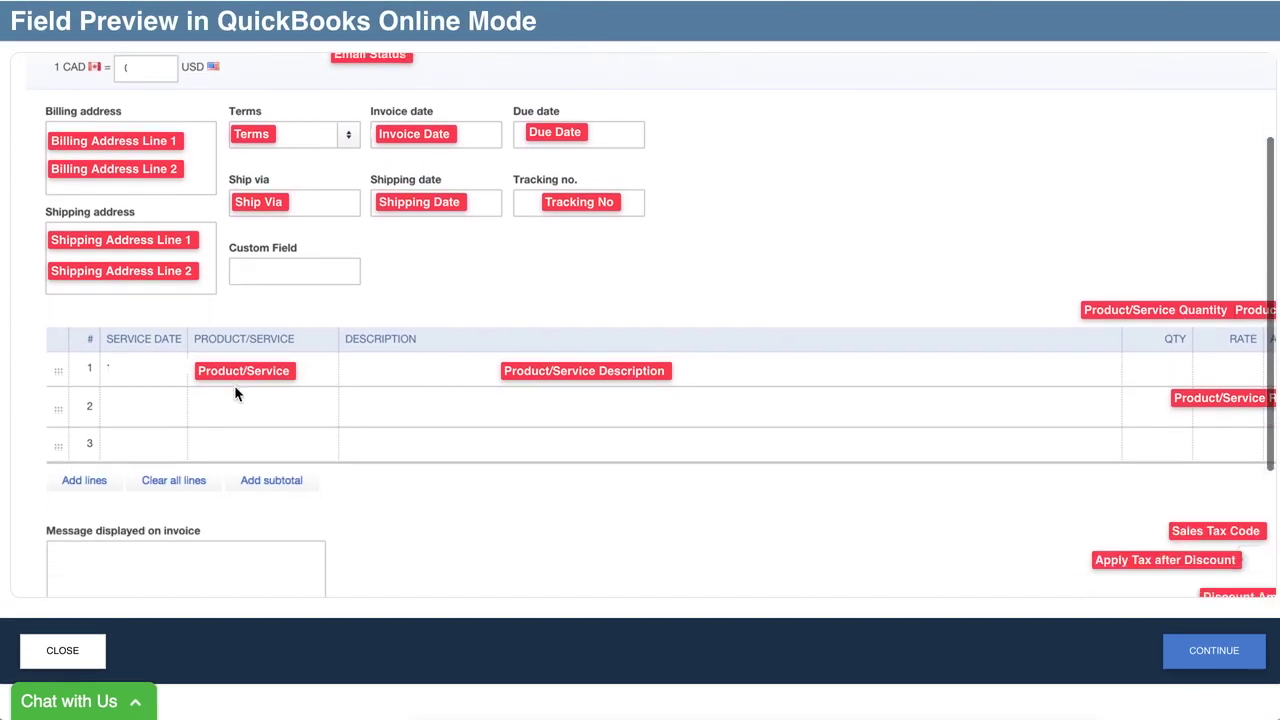
{"action": "scroll", "coordinate": [234, 385], "scroll_direction": "up", "scroll_amount": 2}
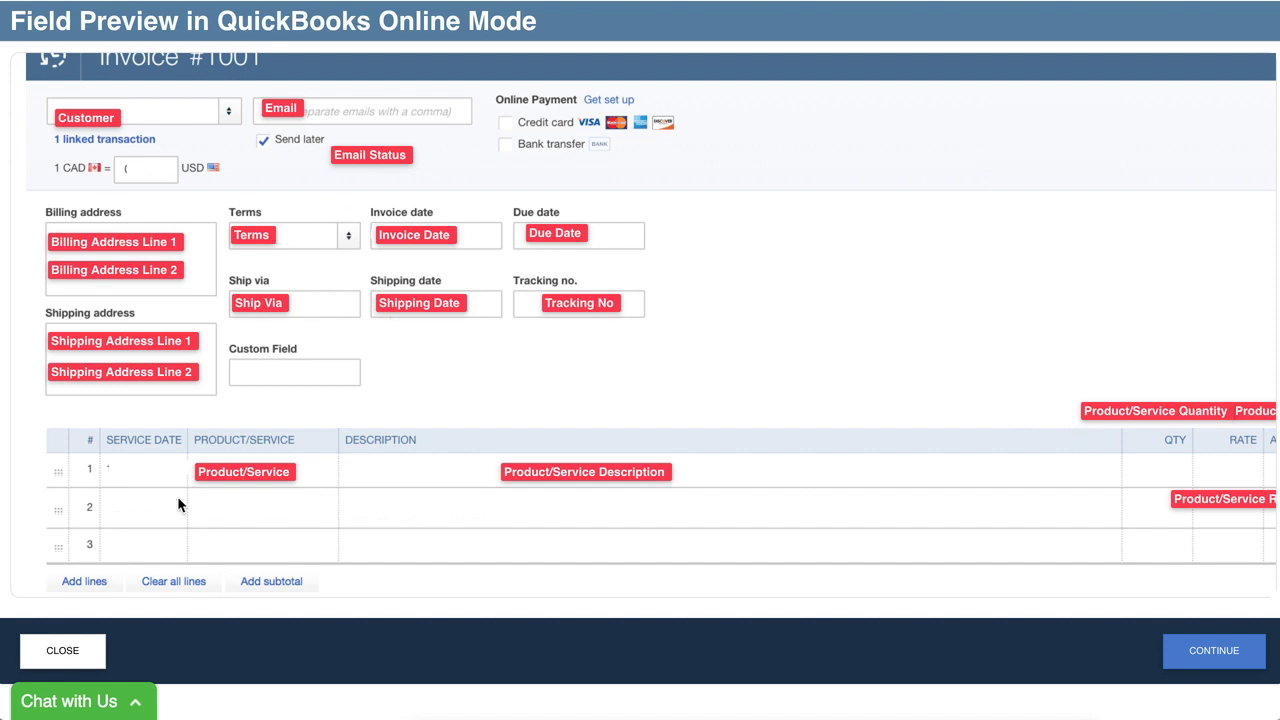
{"action": "left_click", "coordinate": [66, 652]}
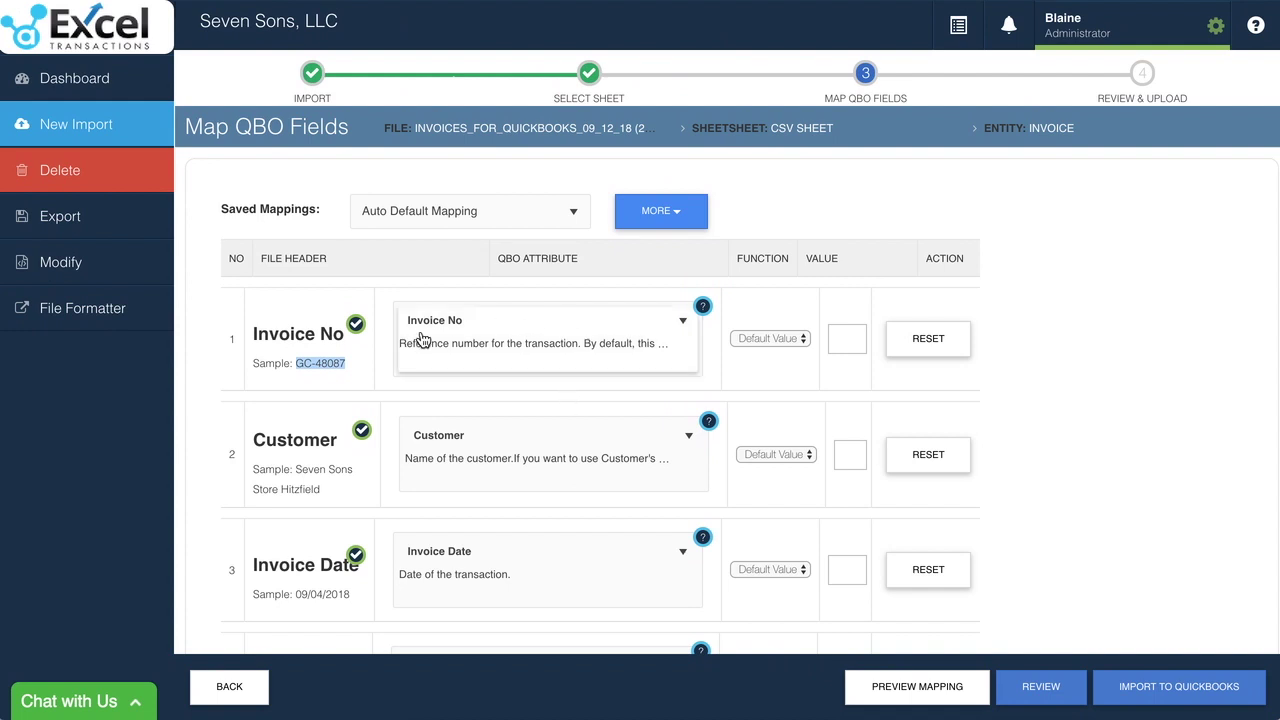
{"action": "left_click", "coordinate": [460, 212]}
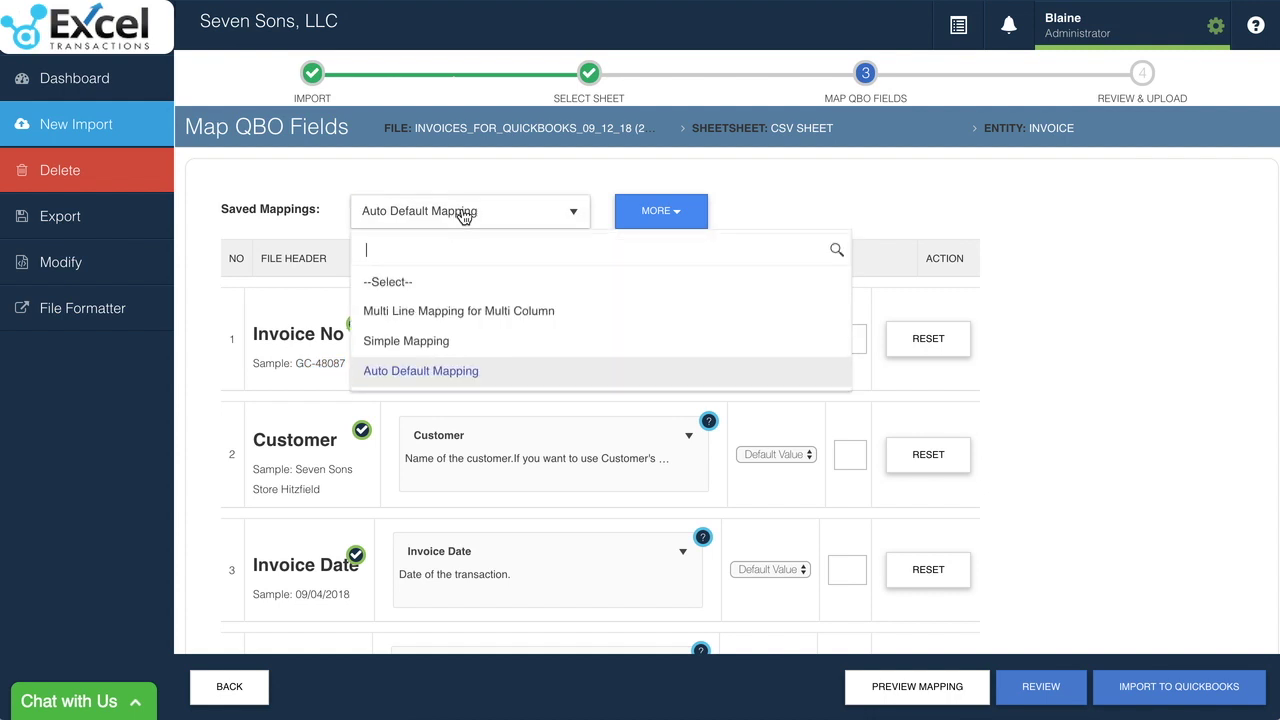
{"action": "left_click", "coordinate": [426, 374]}
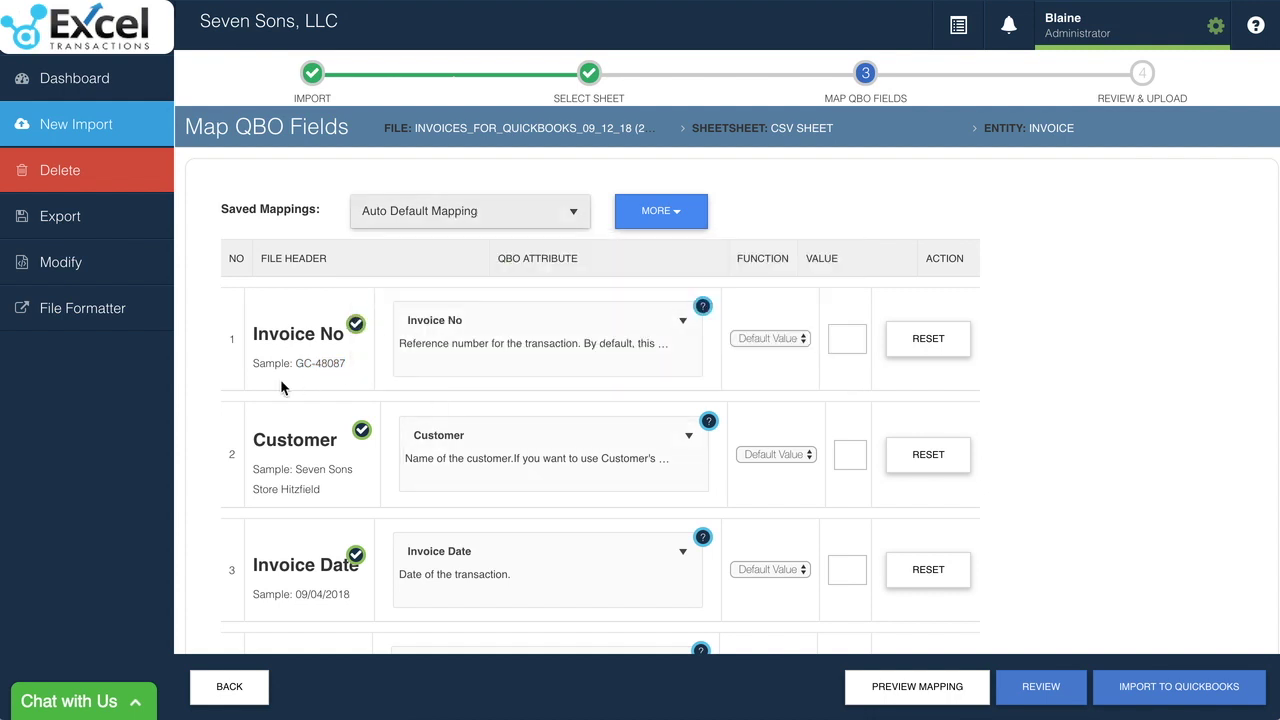
{"action": "scroll", "coordinate": [344, 572], "scroll_direction": "down", "scroll_amount": 1}
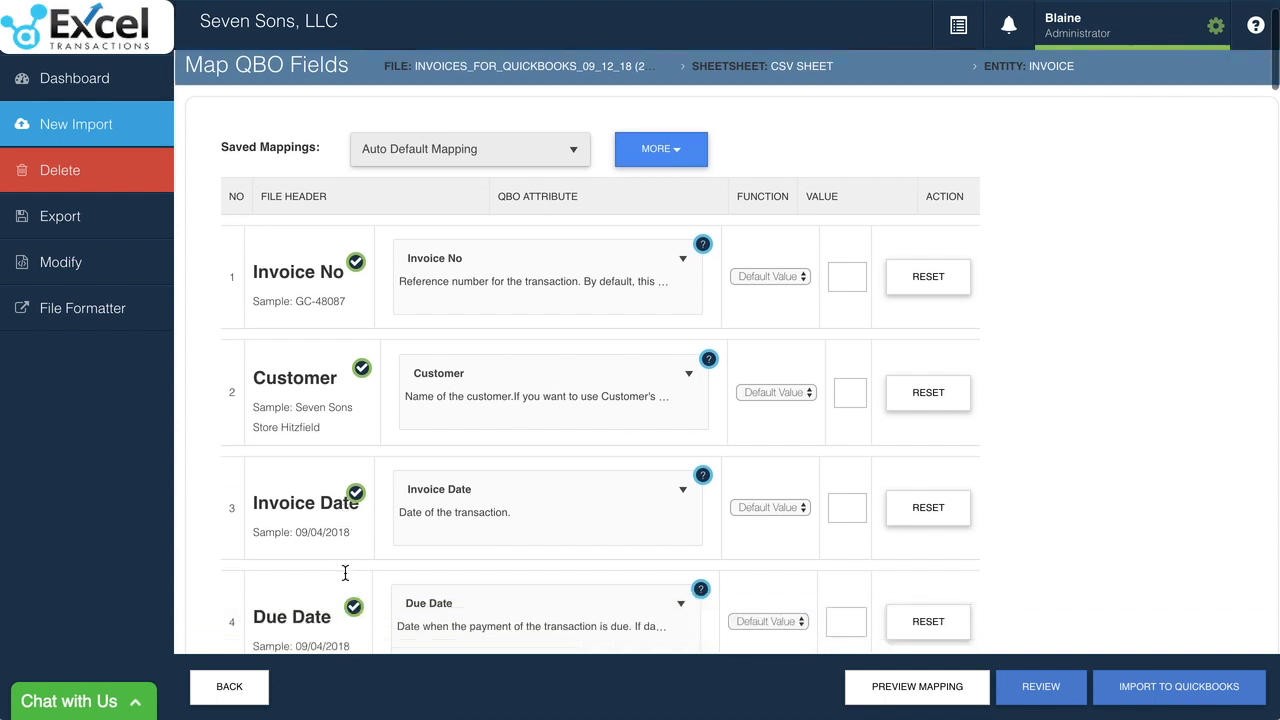
{"action": "scroll", "coordinate": [345, 572], "scroll_direction": "down", "scroll_amount": 1}
{"action": "scroll", "coordinate": [340, 613], "scroll_direction": "down", "scroll_amount": 2}
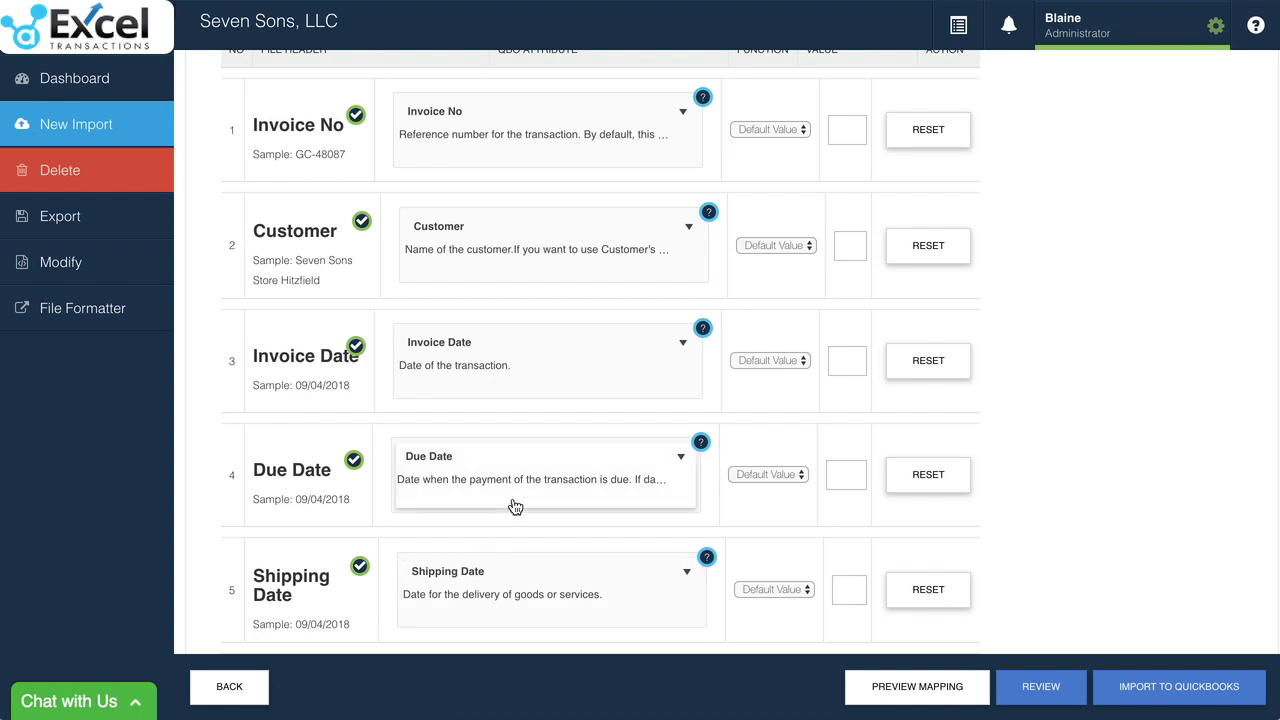
{"action": "left_click", "coordinate": [686, 470]}
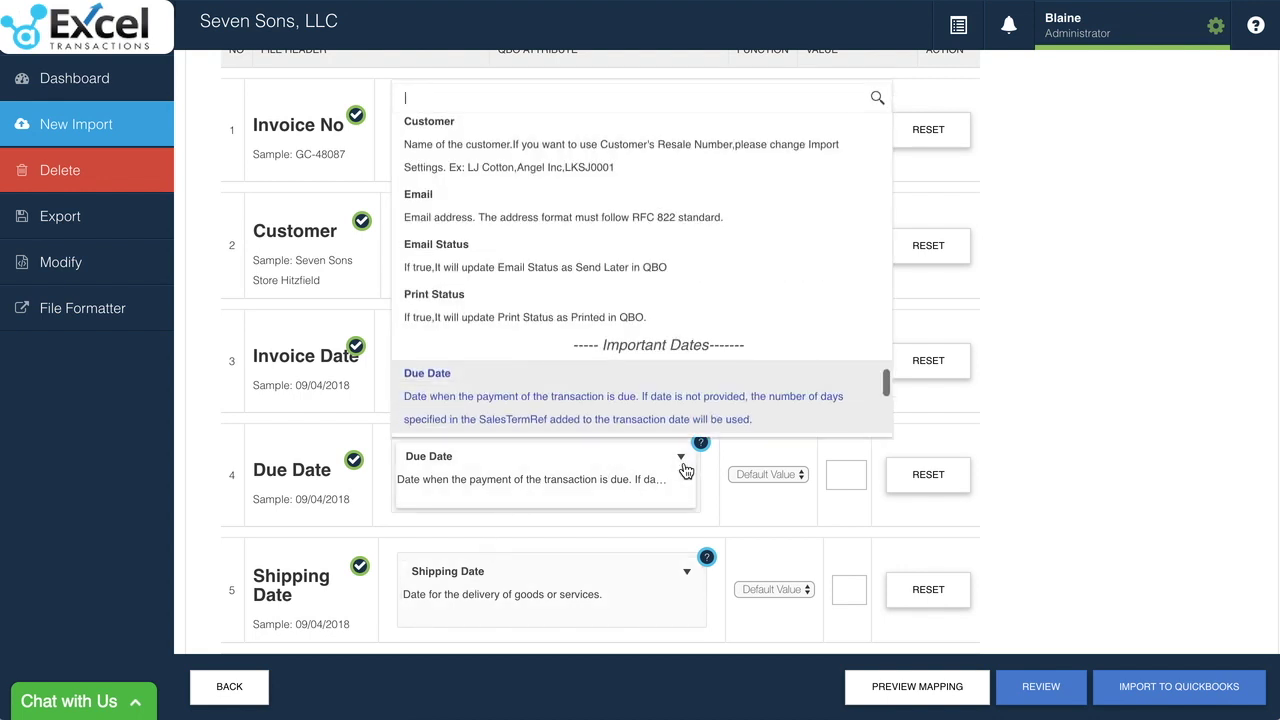
{"action": "scroll", "coordinate": [628, 378], "scroll_direction": "up", "scroll_amount": 1}
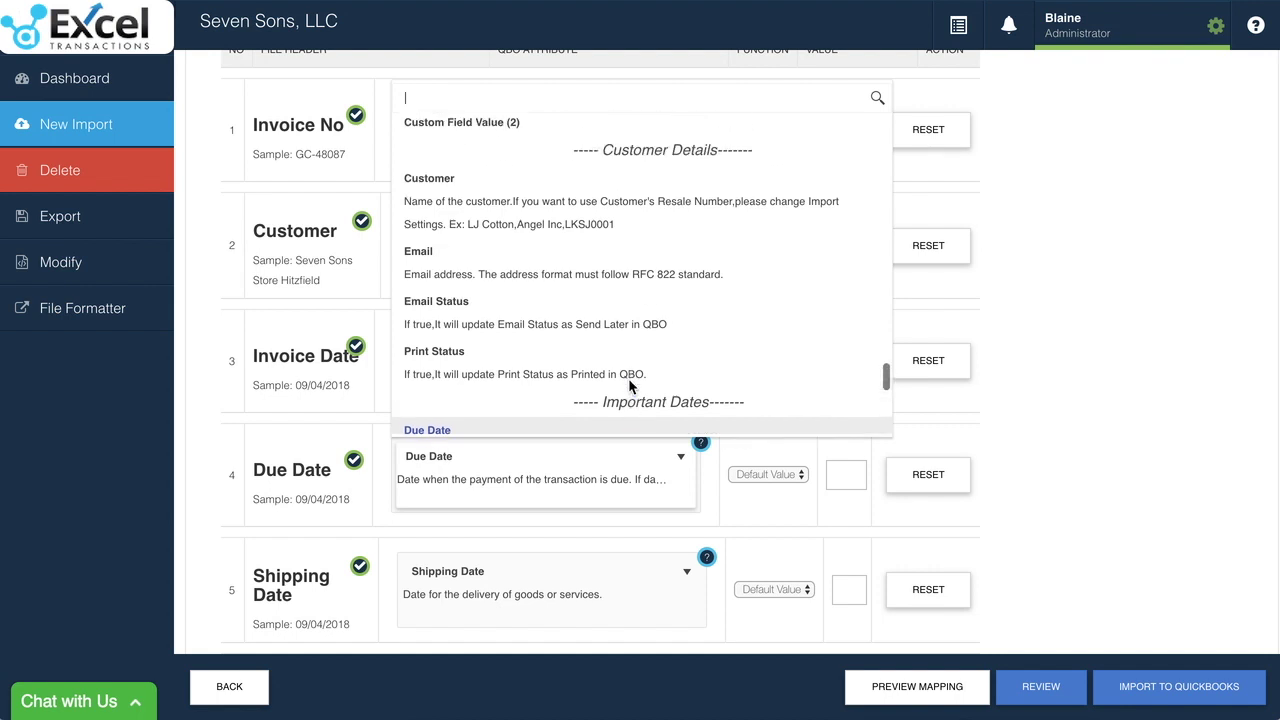
{"action": "scroll", "coordinate": [629, 200], "scroll_direction": "down", "scroll_amount": 2}
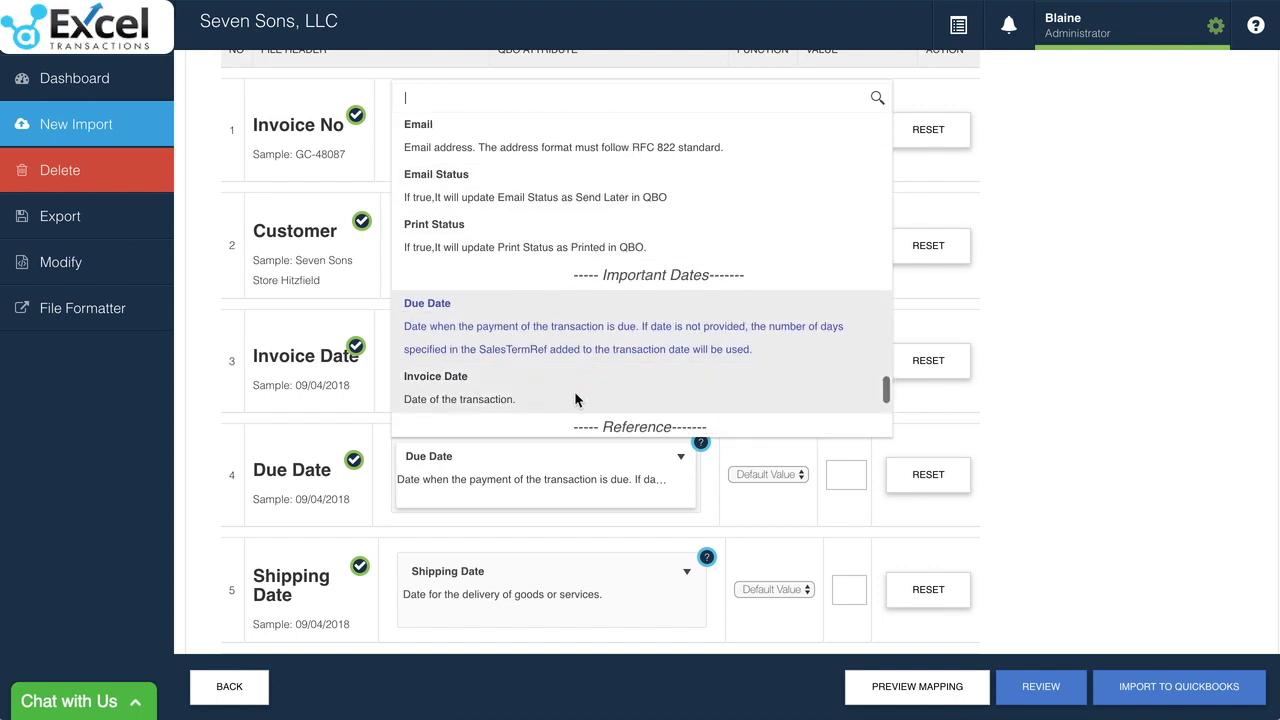
{"action": "scroll", "coordinate": [558, 421], "scroll_direction": "down", "scroll_amount": 2}
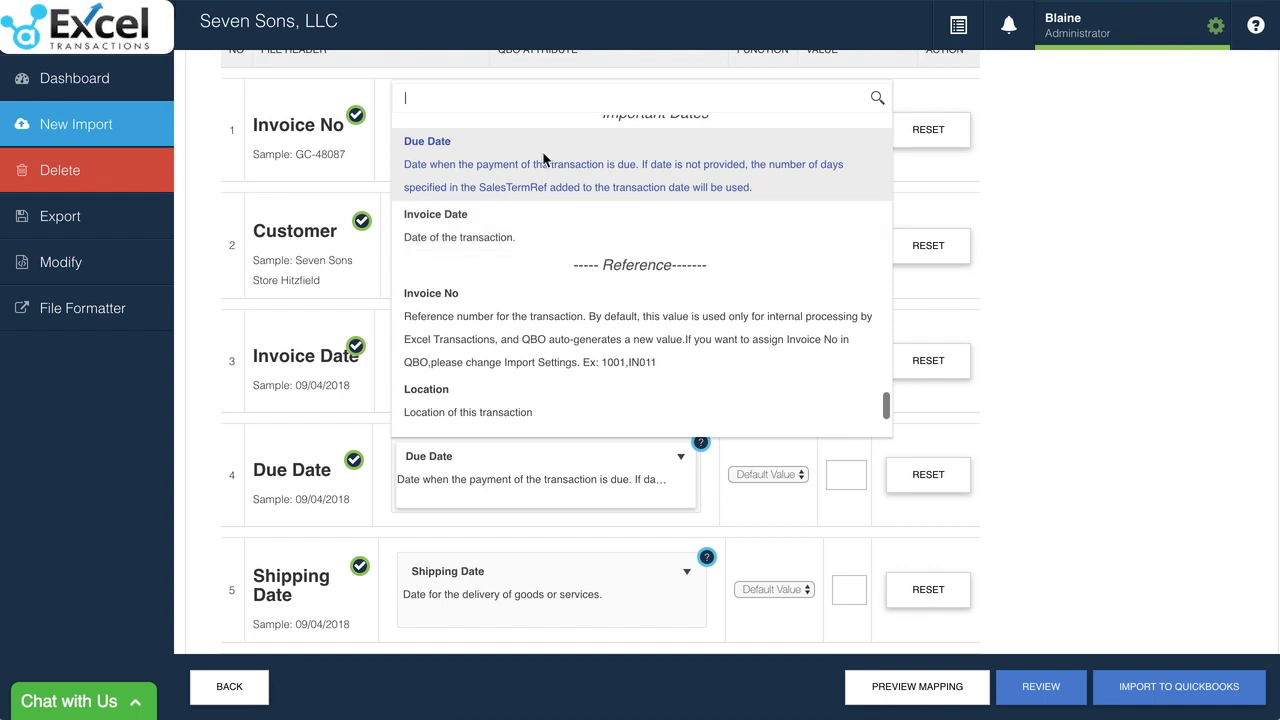
{"action": "left_click", "coordinate": [542, 155]}
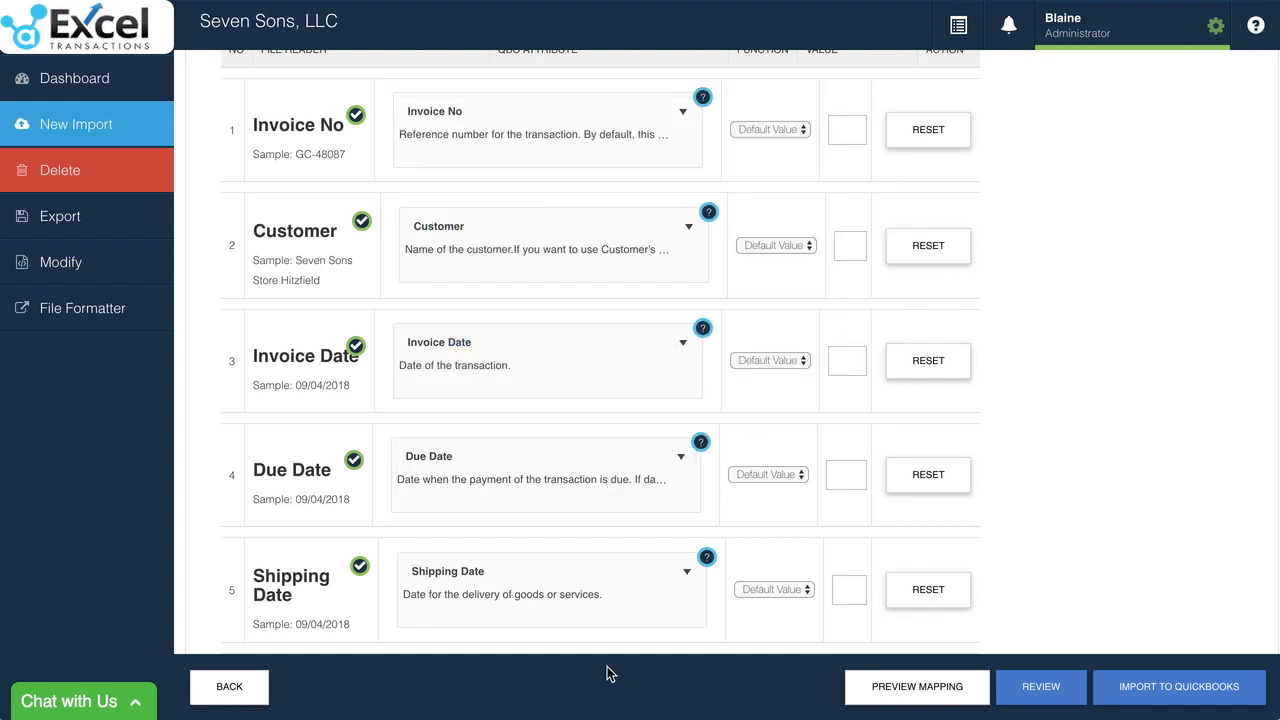
{"action": "scroll", "coordinate": [605, 540], "scroll_direction": "down", "scroll_amount": 3}
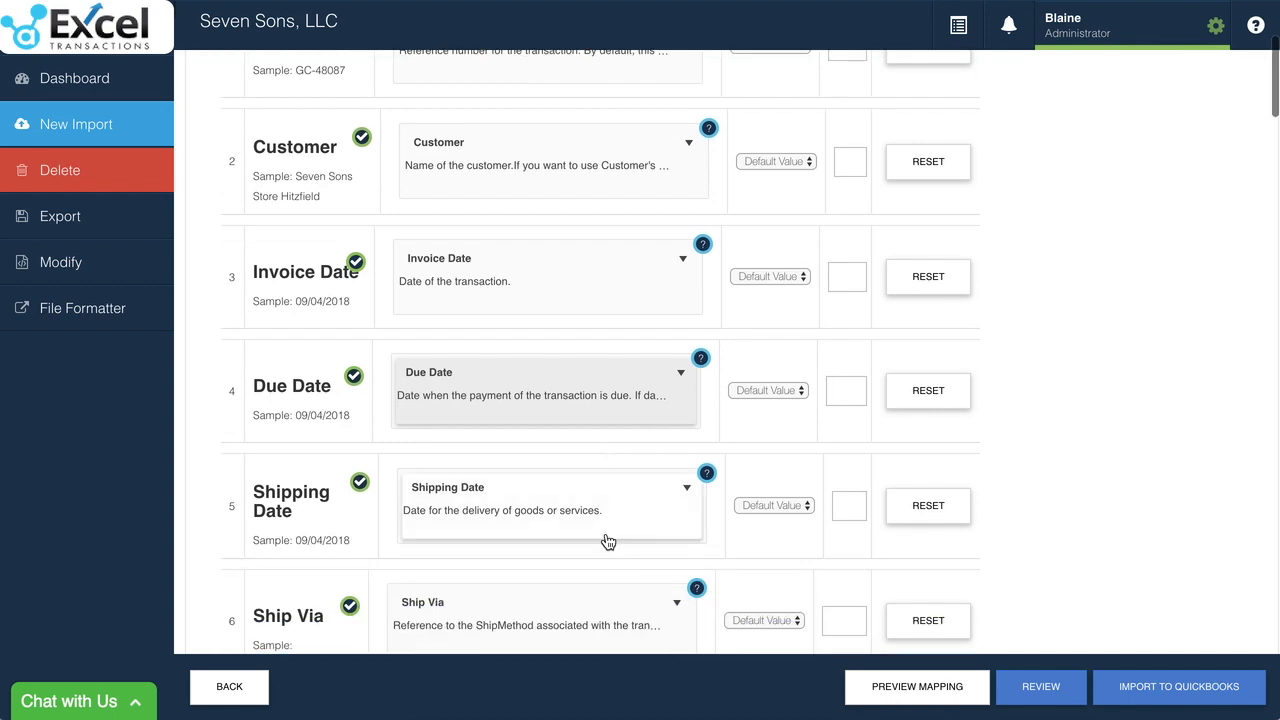
{"action": "scroll", "coordinate": [608, 541], "scroll_direction": "down", "scroll_amount": 10}
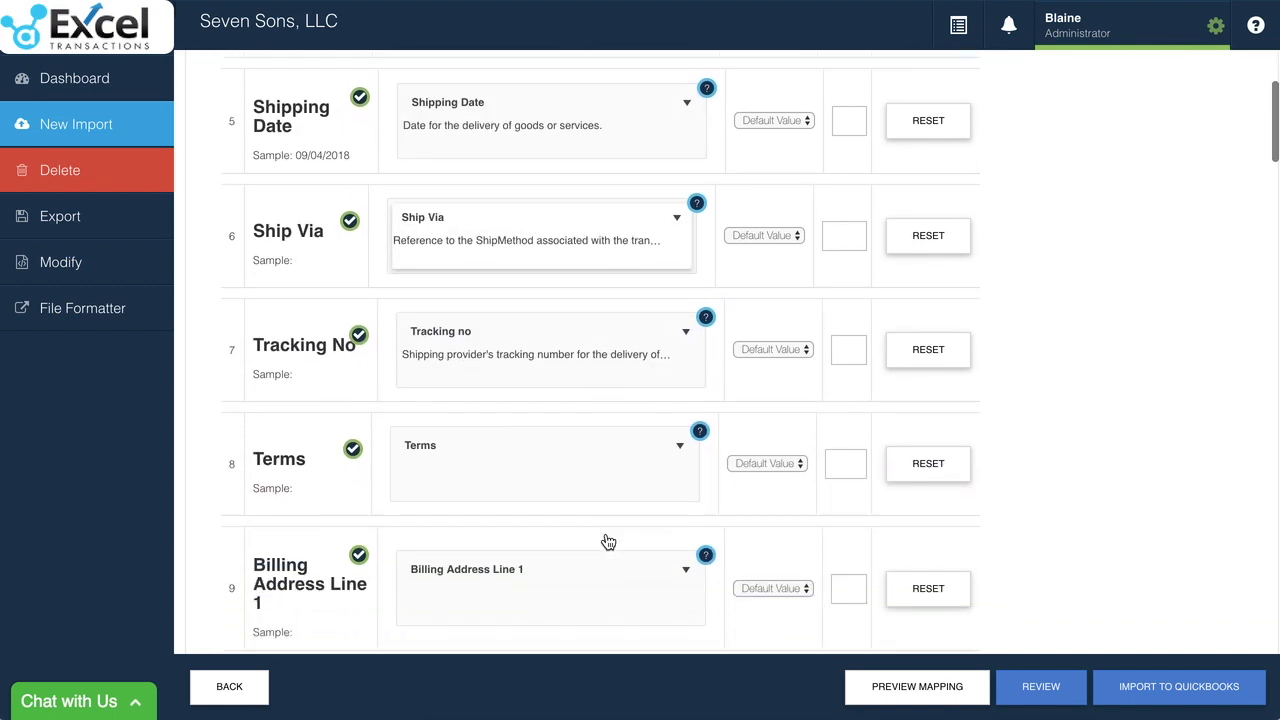
{"action": "scroll", "coordinate": [608, 541], "scroll_direction": "down", "scroll_amount": 15}
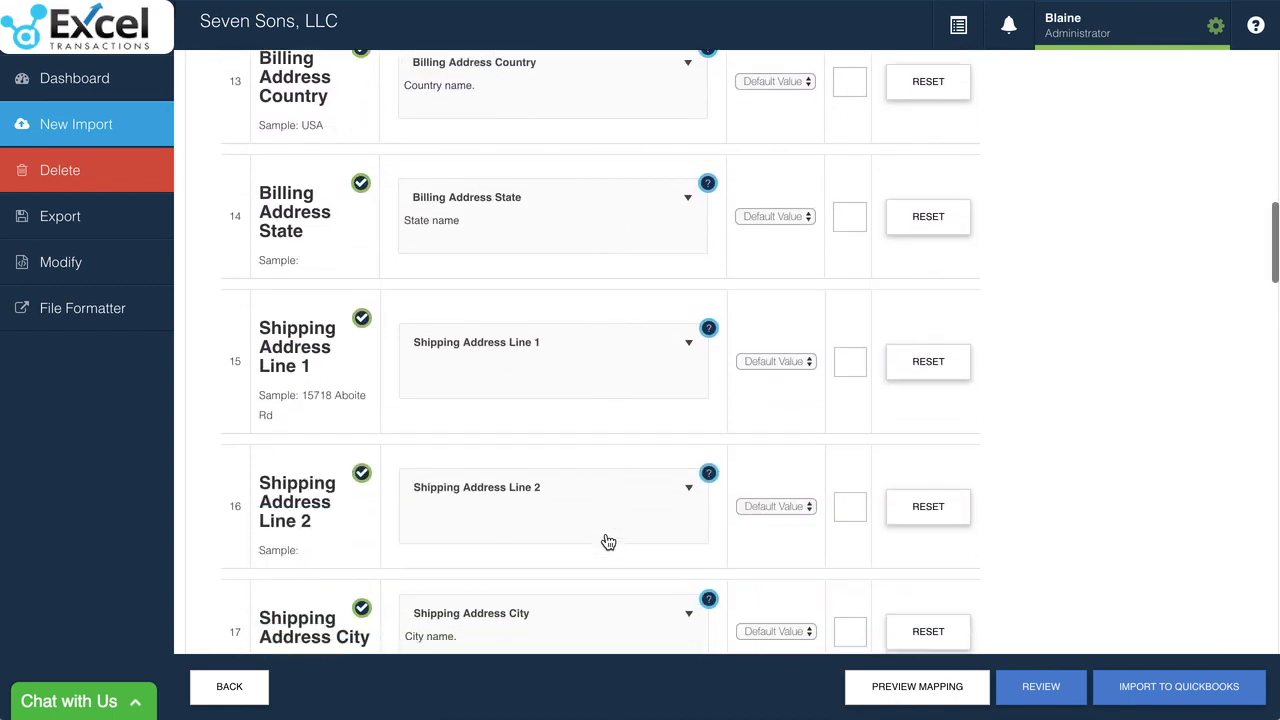
{"action": "scroll", "coordinate": [608, 541], "scroll_direction": "down", "scroll_amount": 7}
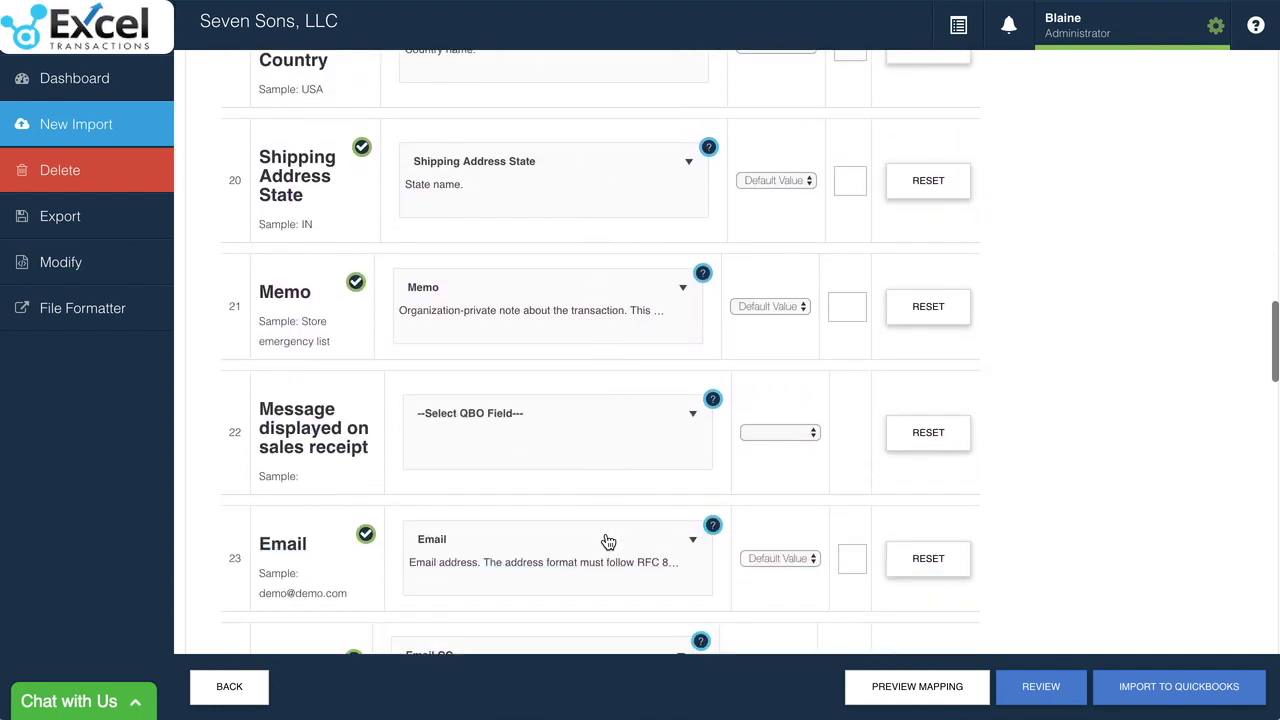
{"action": "scroll", "coordinate": [608, 541], "scroll_direction": "down", "scroll_amount": 15}
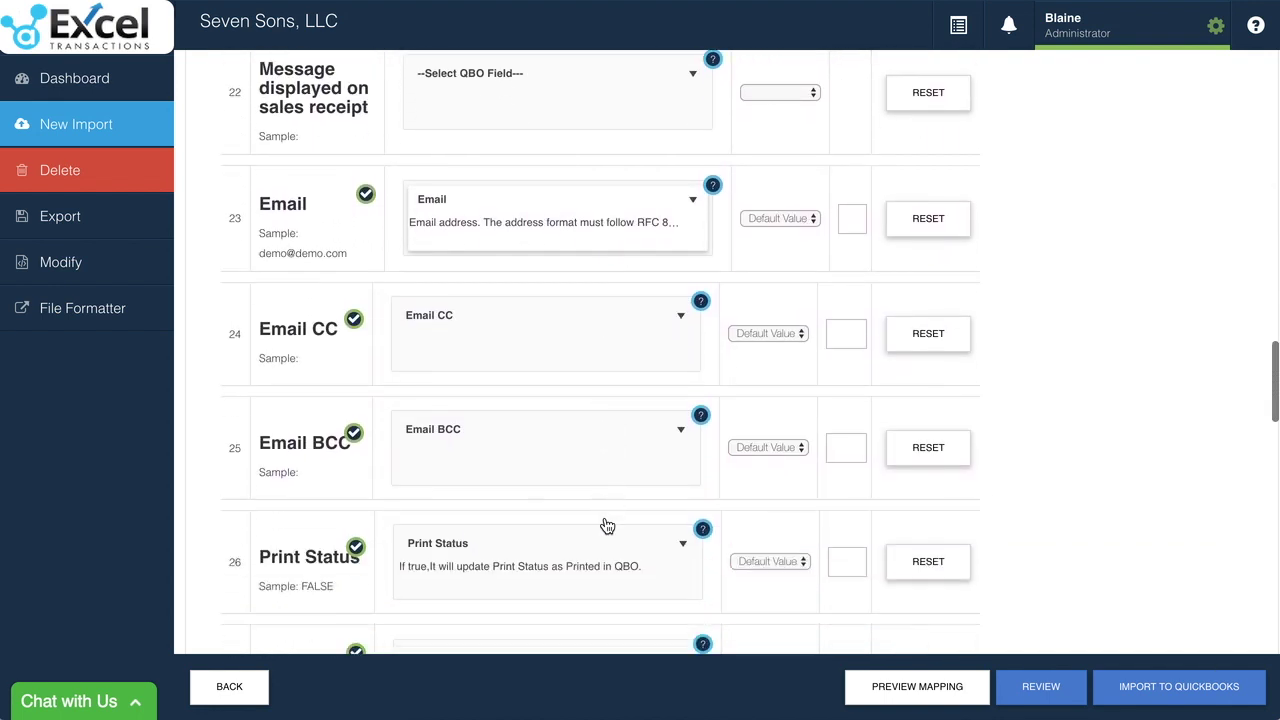
{"action": "scroll", "coordinate": [607, 526], "scroll_direction": "down", "scroll_amount": 7}
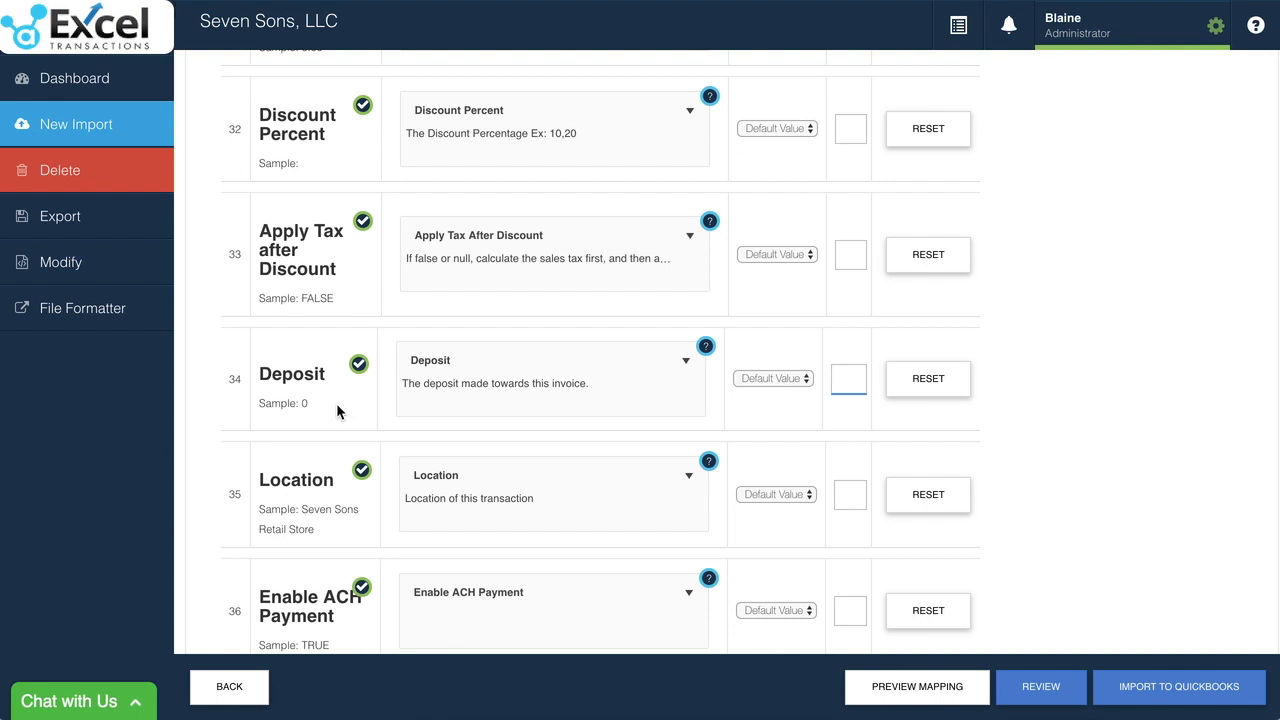
{"action": "left_click_drag", "start_coordinate": [322, 407], "coordinate": [258, 370]}
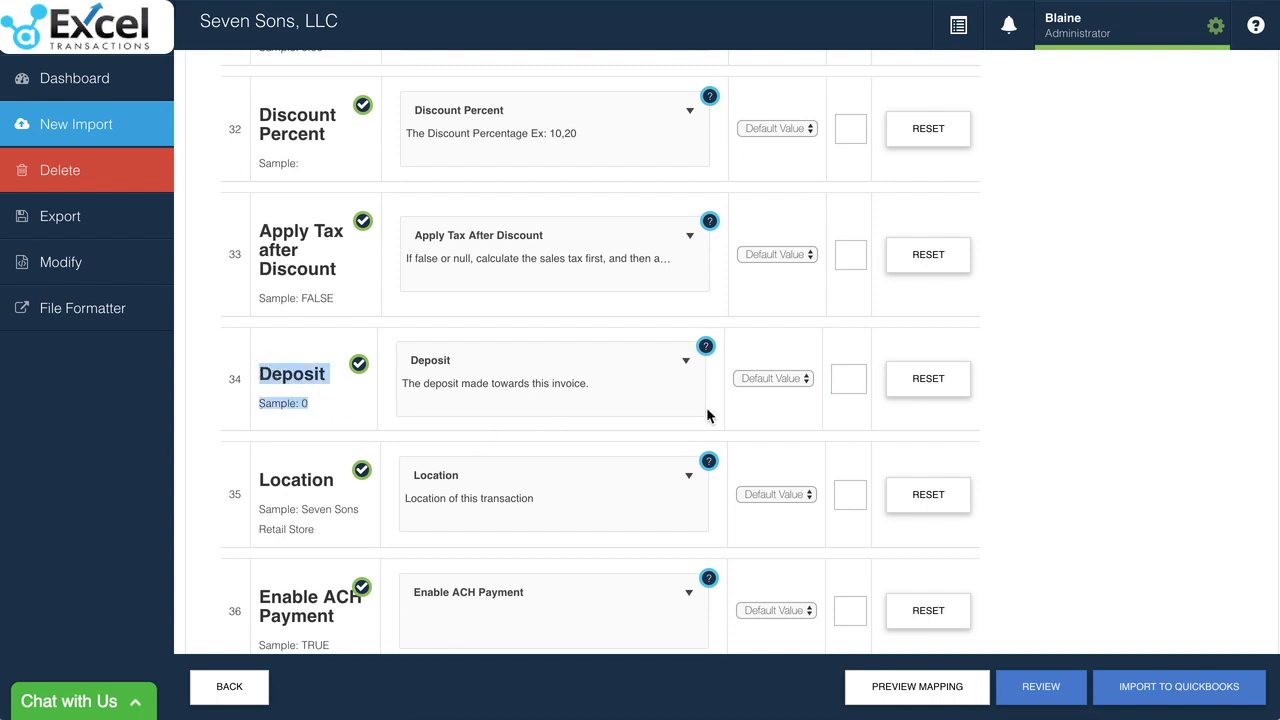
{"action": "left_click", "coordinate": [843, 380]}
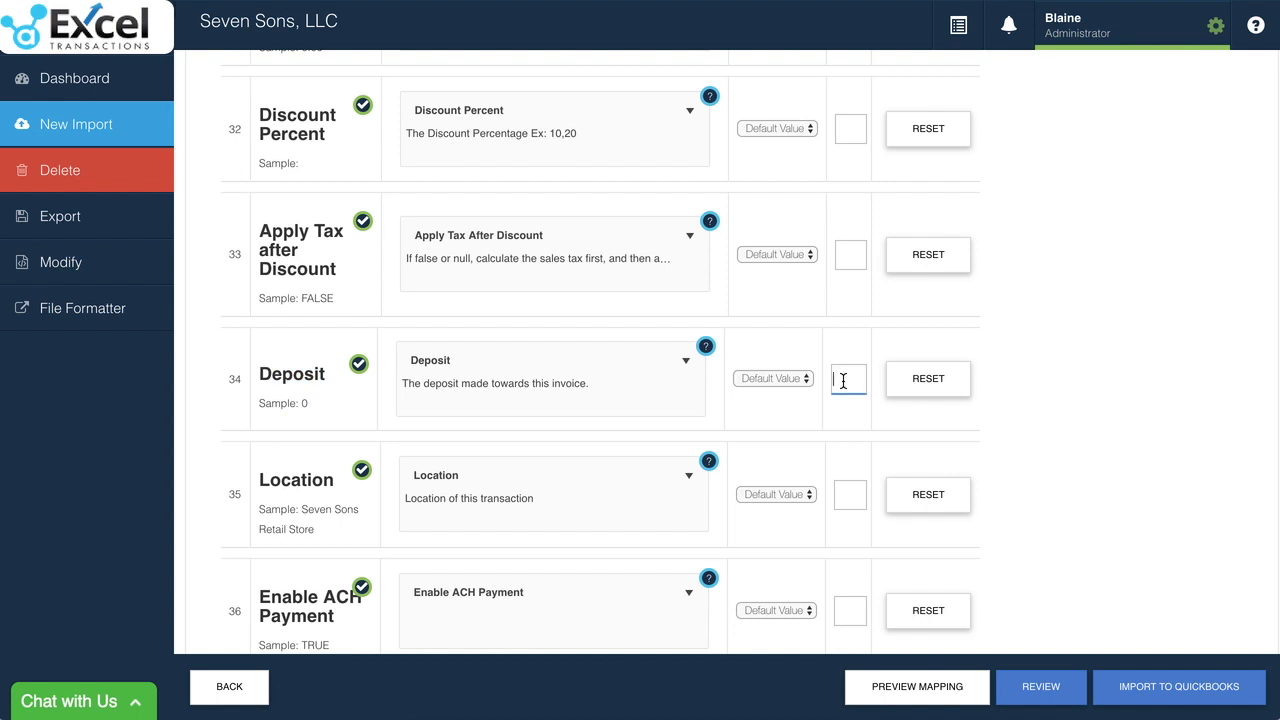
{"action": "type", "text": "un"}
{"action": "key", "text": "BackSpace"}
{"action": "left_click", "coordinate": [553, 669]}
{"action": "scroll", "coordinate": [1083, 470], "scroll_direction": "up", "scroll_amount": 5}
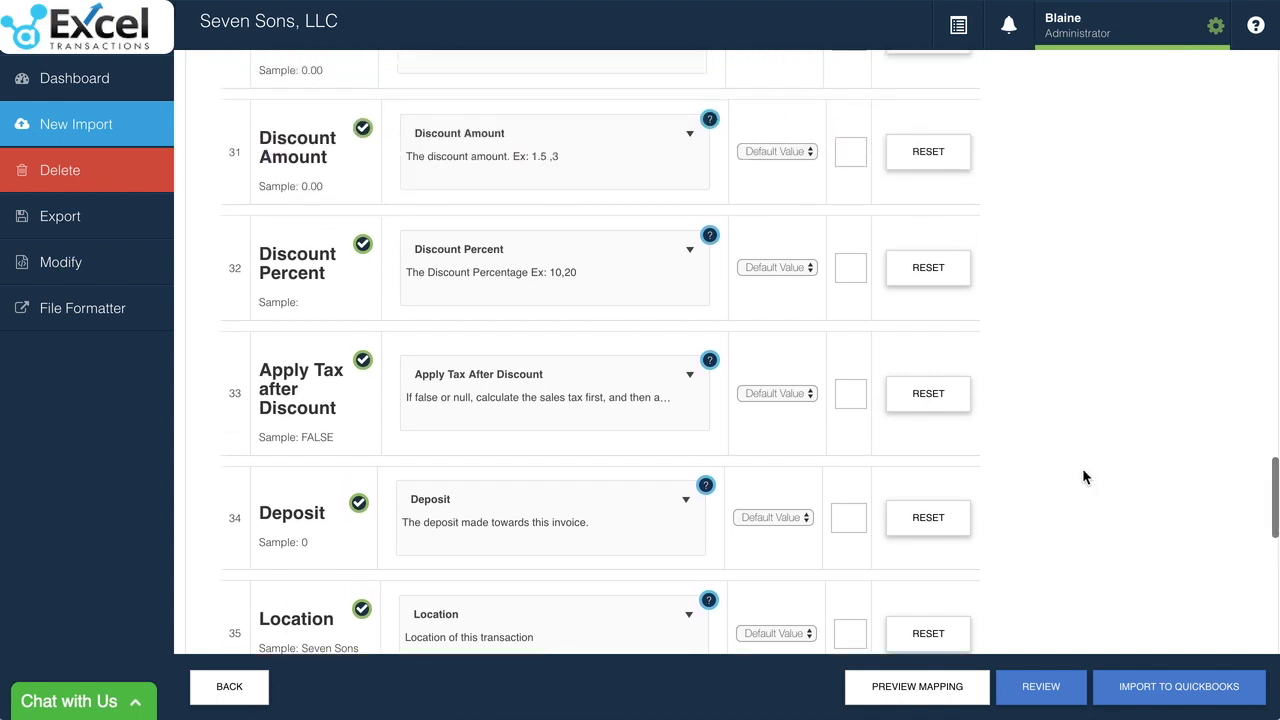
{"action": "scroll", "coordinate": [1083, 470], "scroll_direction": "up", "scroll_amount": 1}
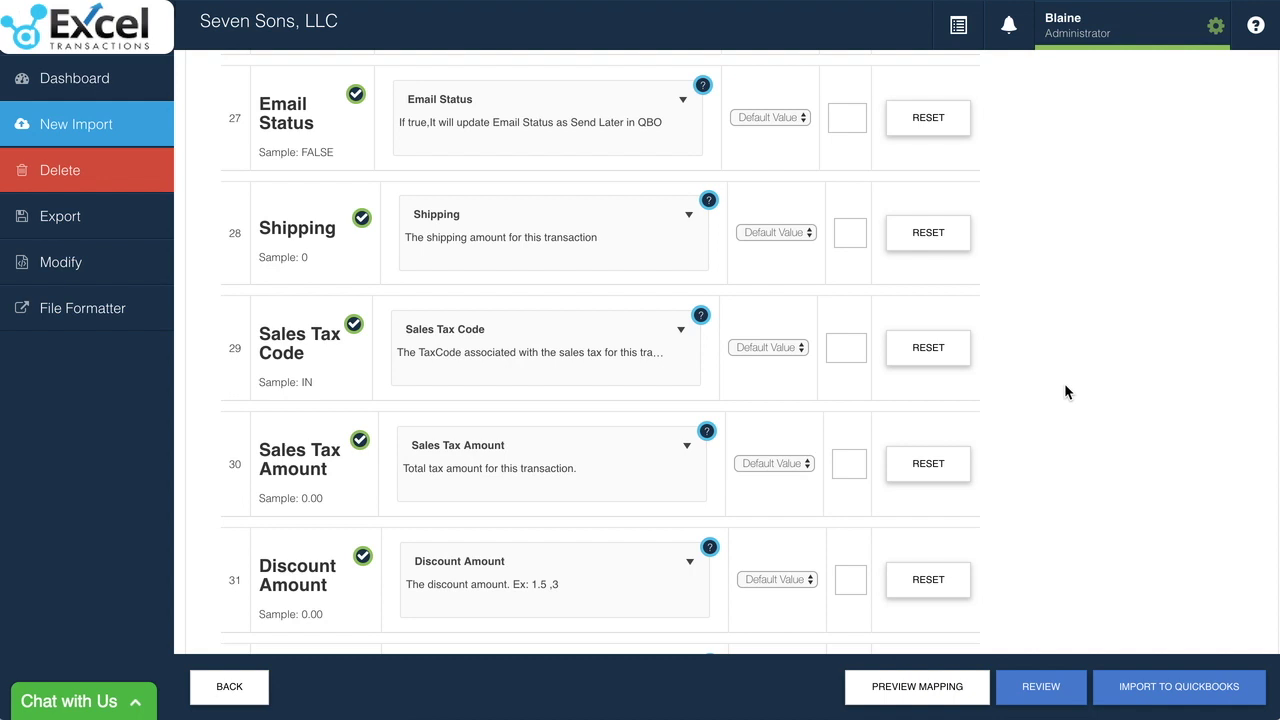
{"action": "scroll", "coordinate": [1068, 333], "scroll_direction": "up", "scroll_amount": 6}
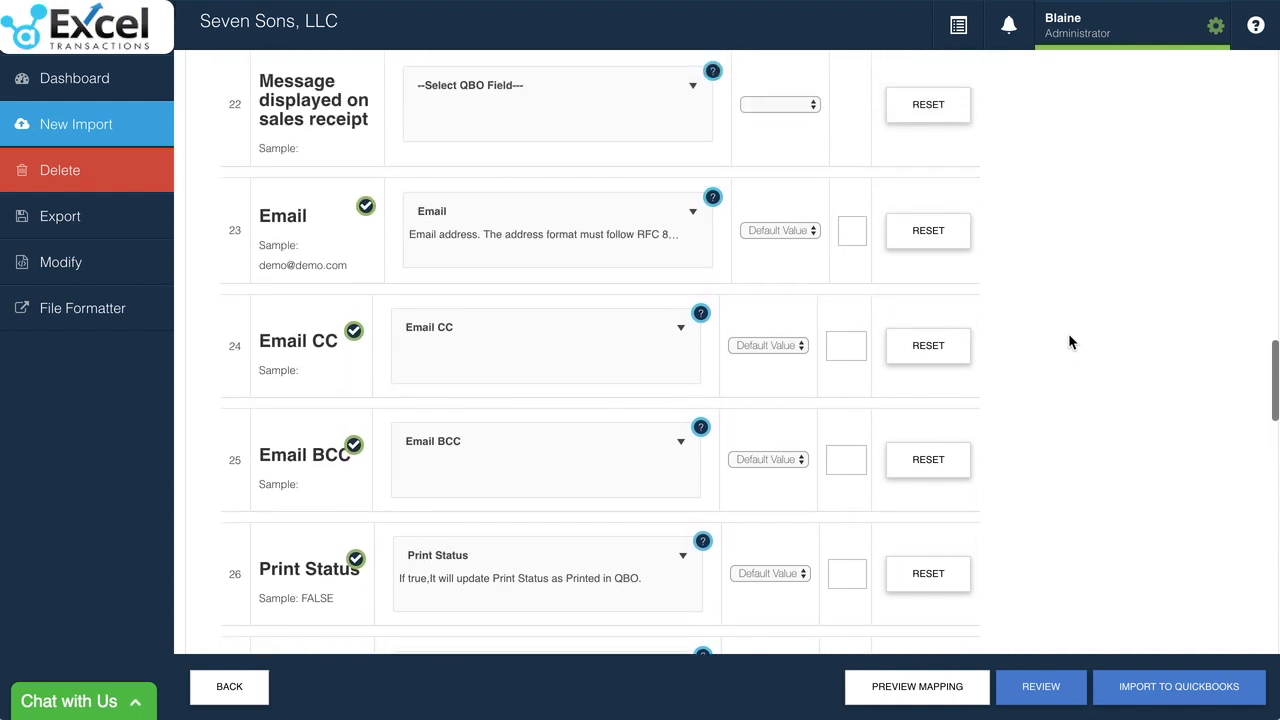
{"action": "scroll", "coordinate": [1068, 343], "scroll_direction": "up", "scroll_amount": 2}
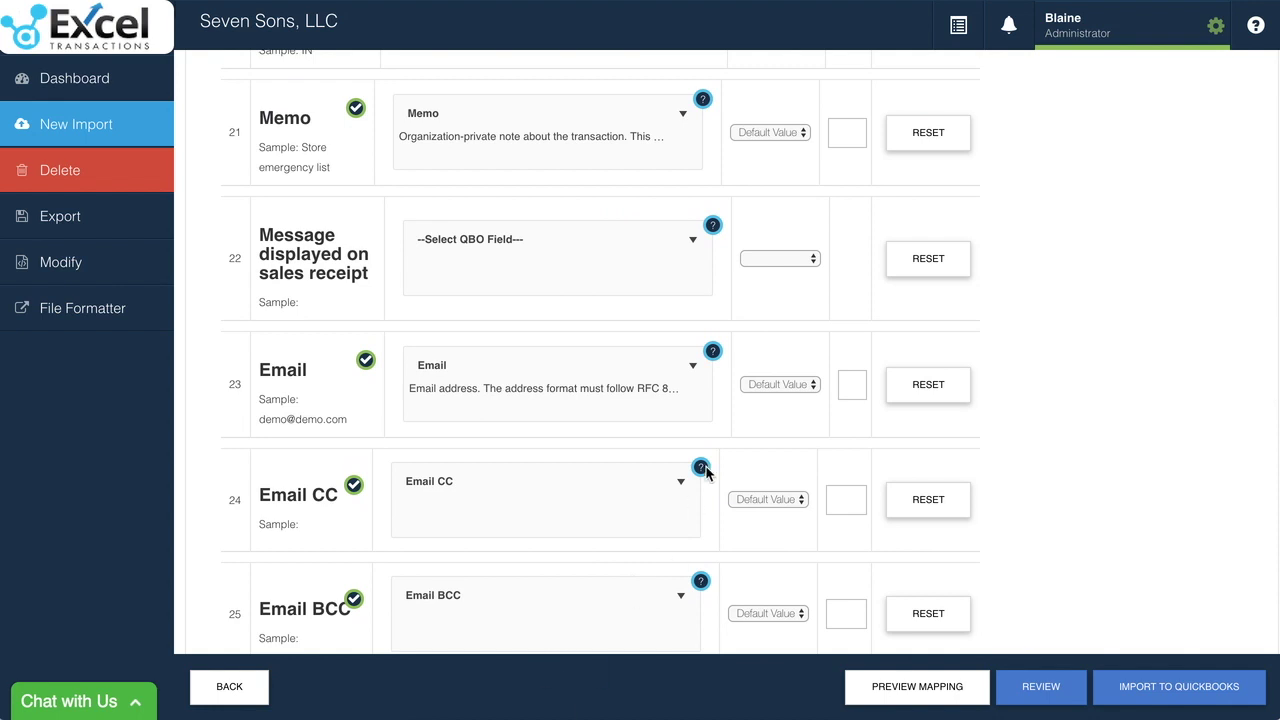
{"action": "scroll", "coordinate": [591, 571], "scroll_direction": "down", "scroll_amount": 5}
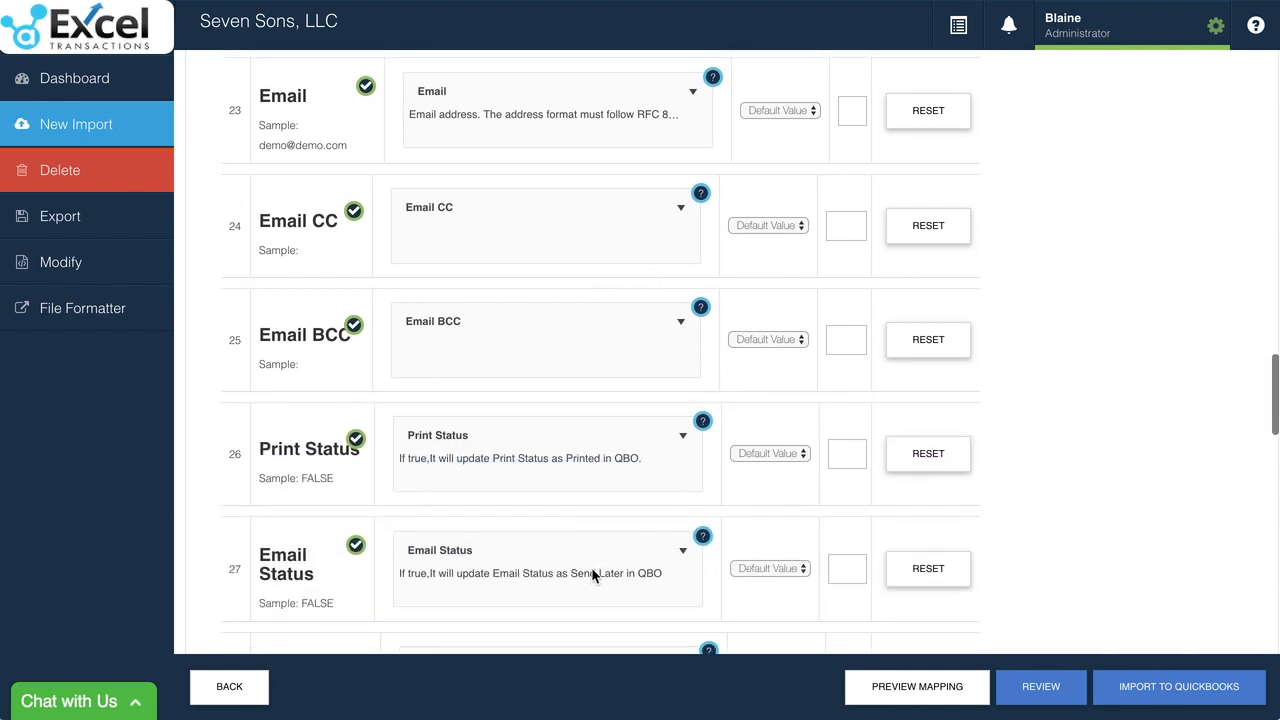
{"action": "scroll", "coordinate": [591, 568], "scroll_direction": "down", "scroll_amount": 2}
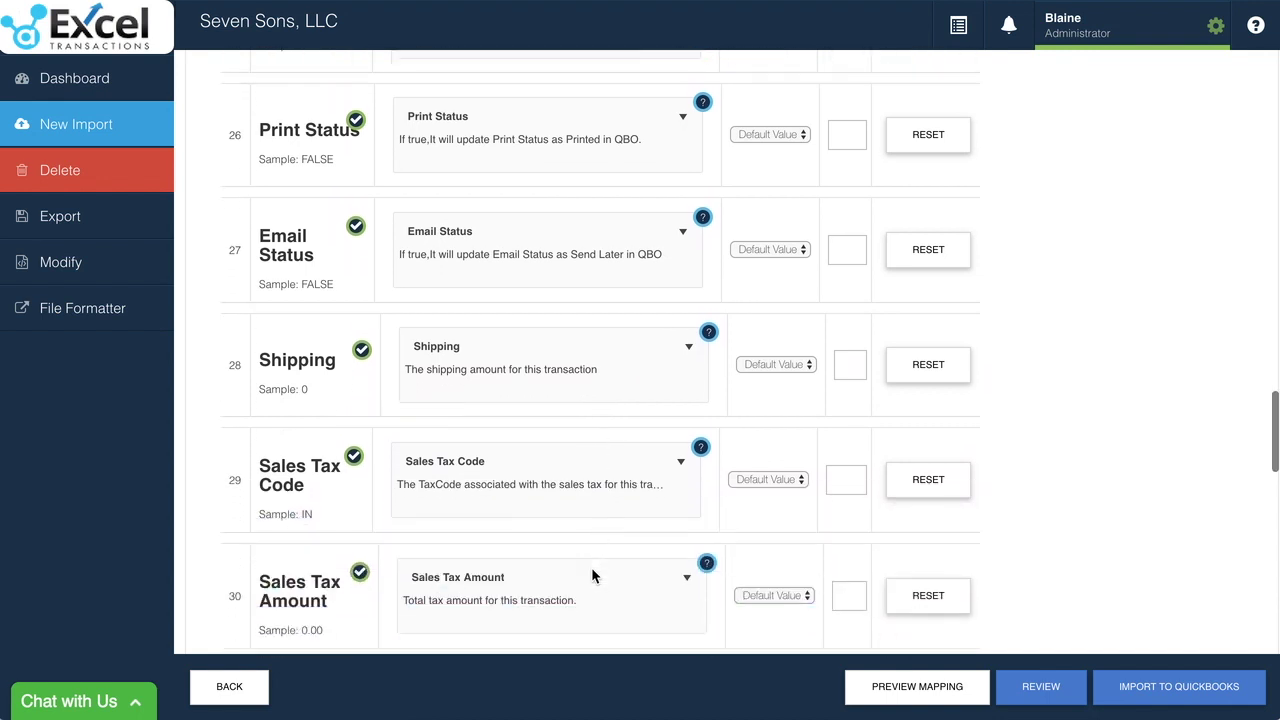
{"action": "scroll", "coordinate": [591, 575], "scroll_direction": "down", "scroll_amount": 4}
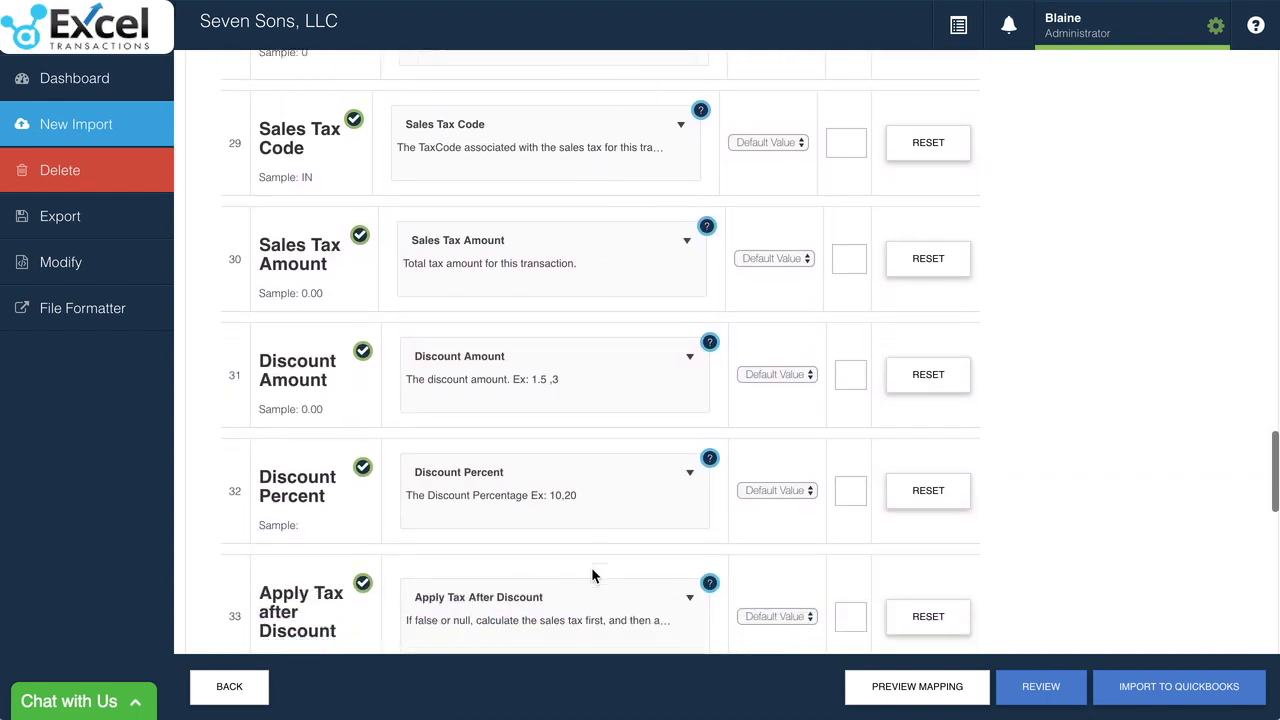
{"action": "scroll", "coordinate": [591, 575], "scroll_direction": "down", "scroll_amount": 4}
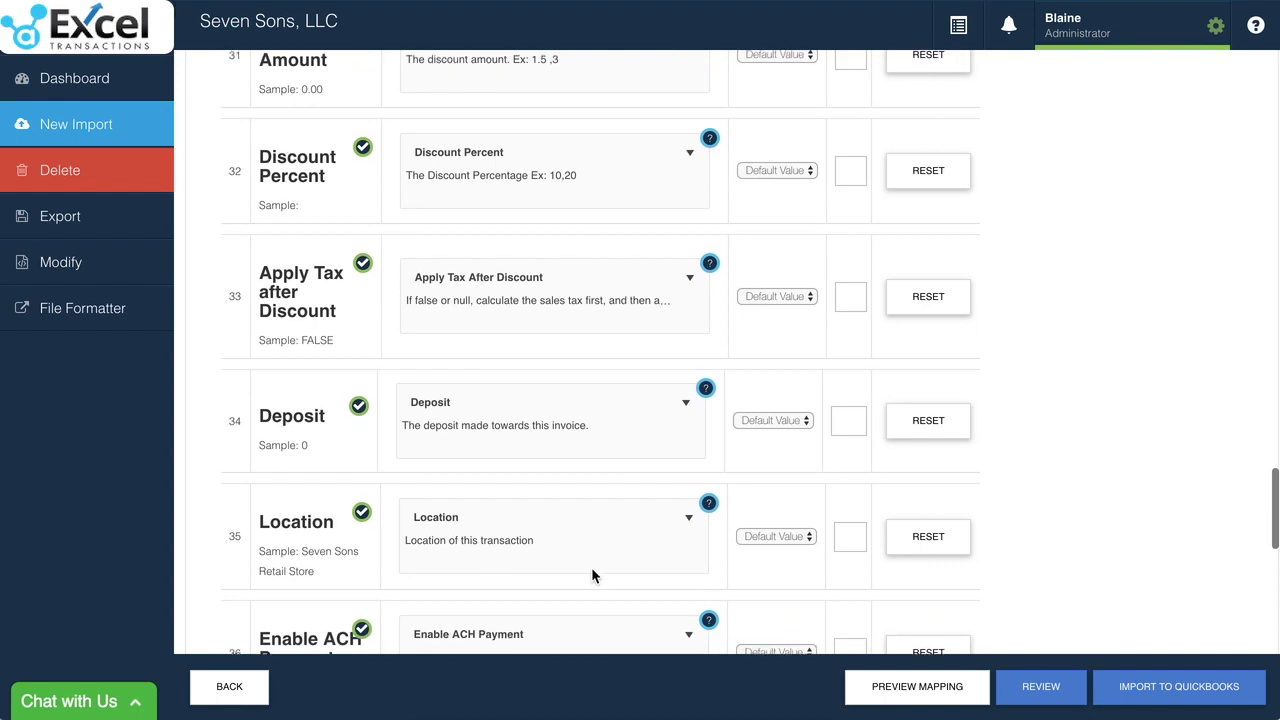
{"action": "scroll", "coordinate": [591, 575], "scroll_direction": "down", "scroll_amount": 2}
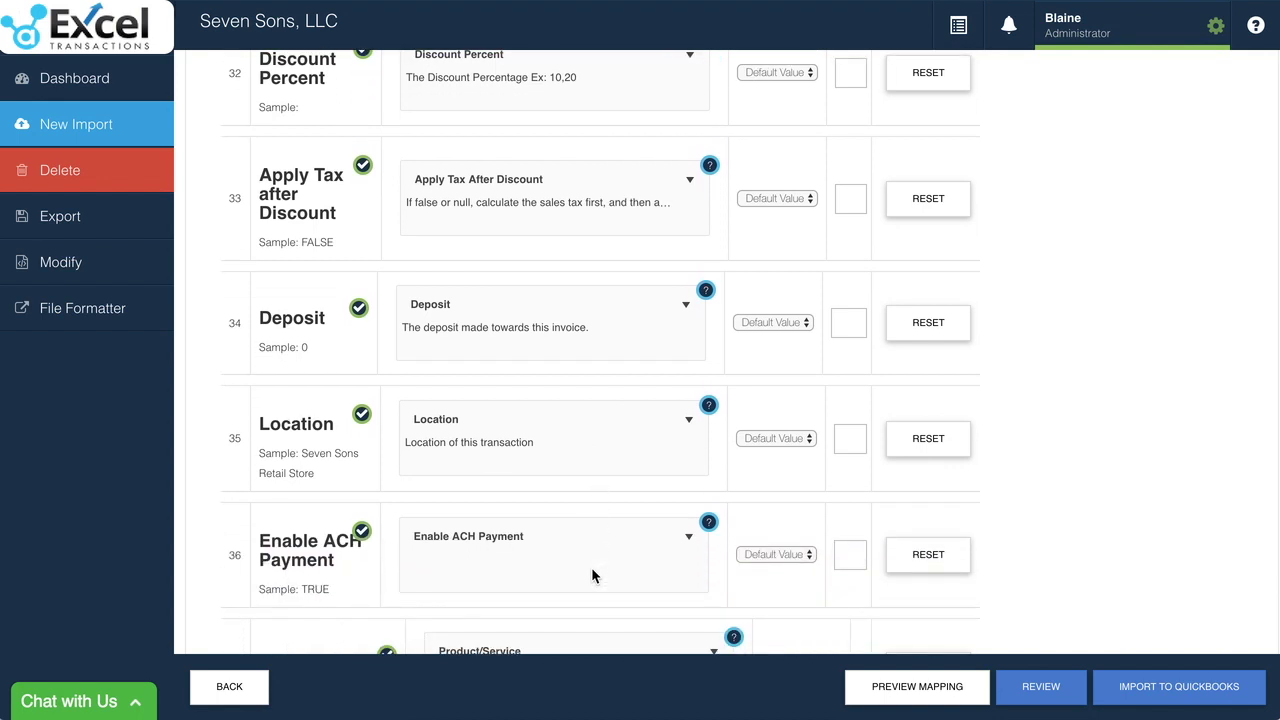
{"action": "scroll", "coordinate": [592, 575], "scroll_direction": "down", "scroll_amount": 5}
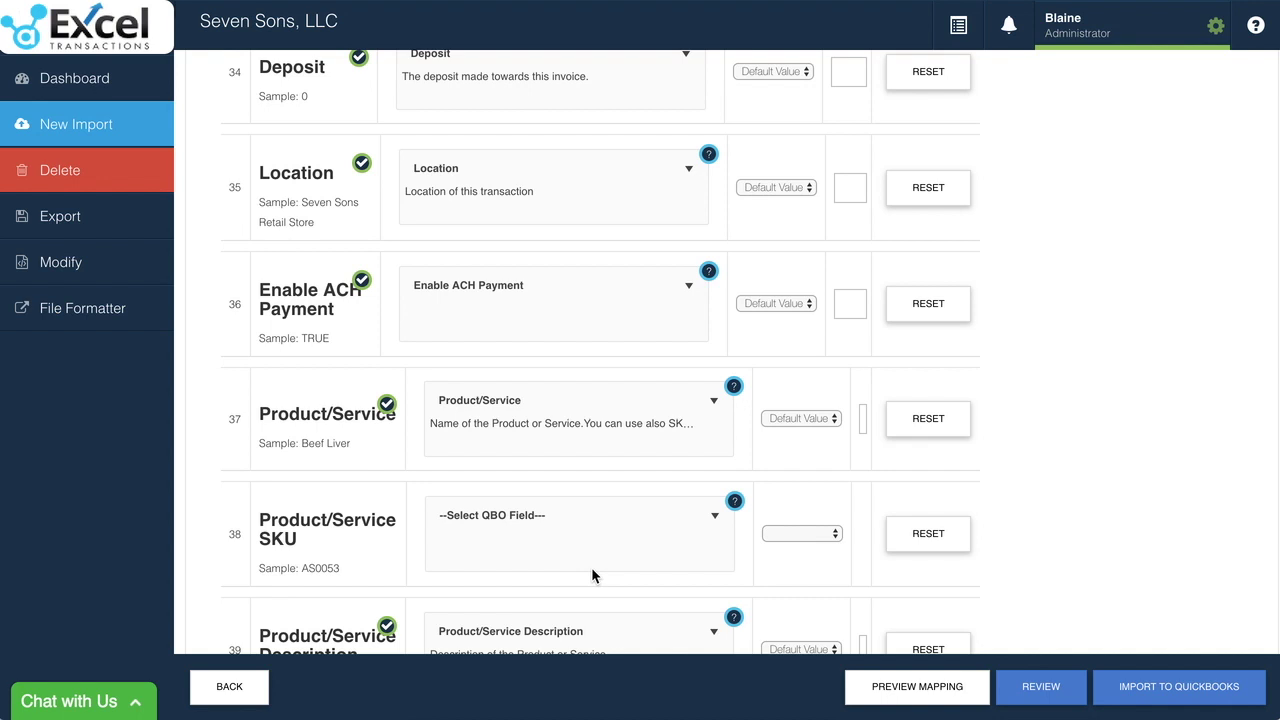
{"action": "scroll", "coordinate": [591, 575], "scroll_direction": "down", "scroll_amount": 3}
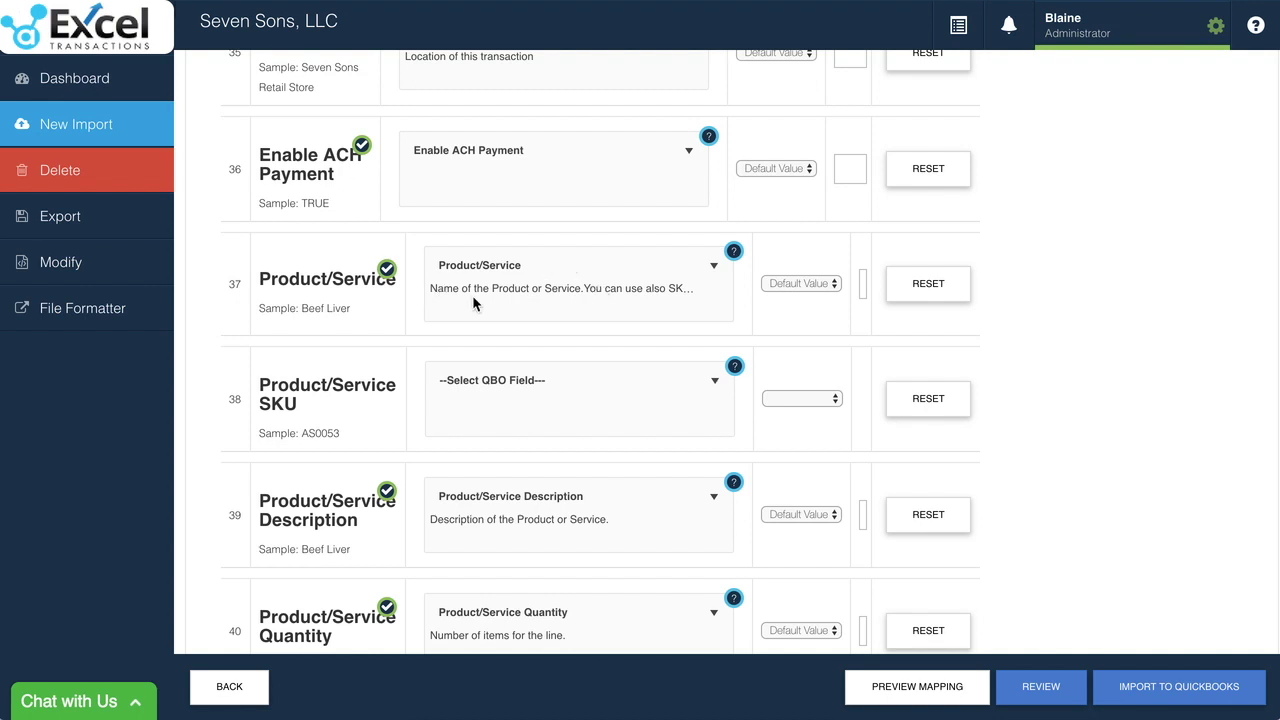
Step: Unmap row 37's Product/Service column and map row 38's Product/Service SKU to Product/Service
{"action": "left_click", "coordinate": [558, 293]}
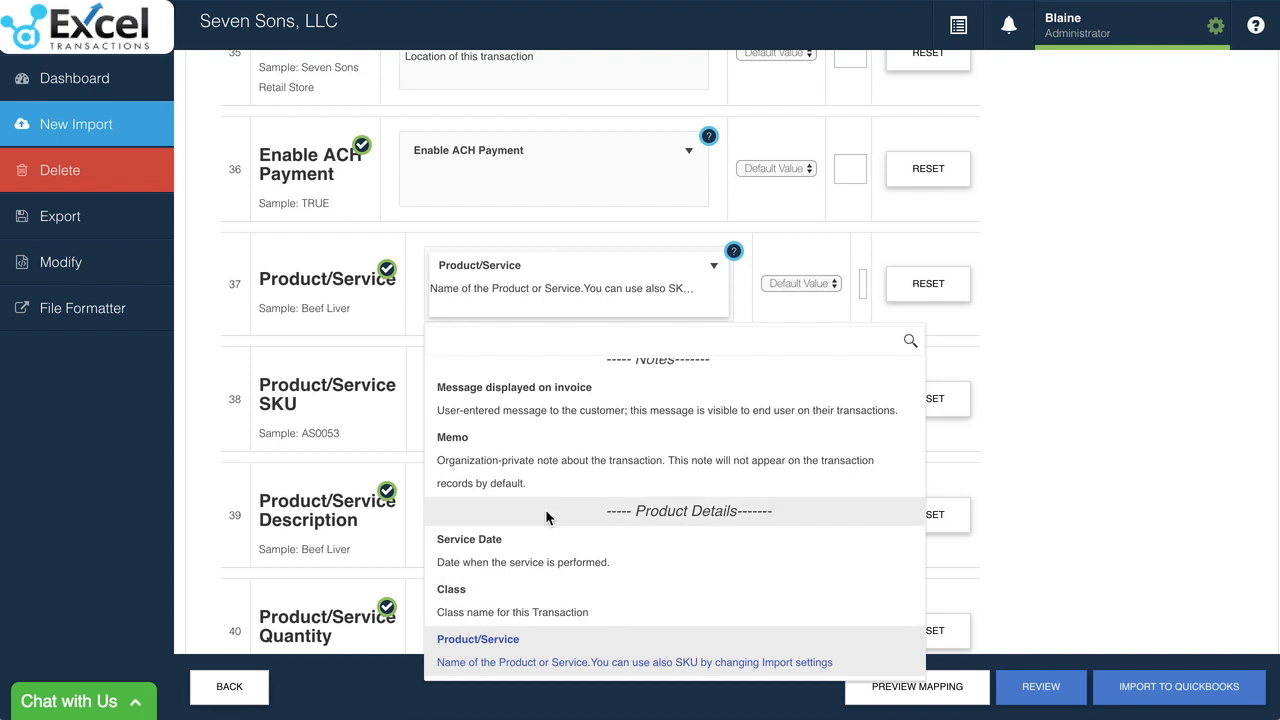
{"action": "scroll", "coordinate": [545, 509], "scroll_direction": "up", "scroll_amount": 10}
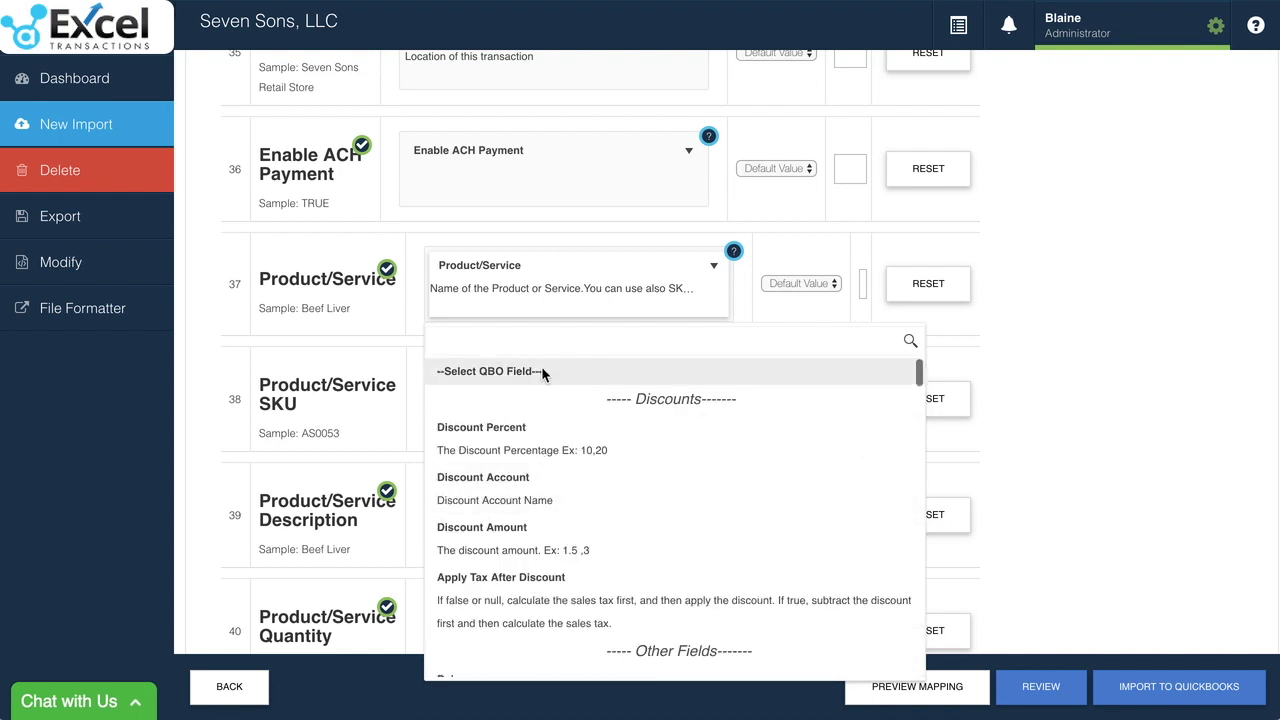
{"action": "left_click", "coordinate": [541, 368]}
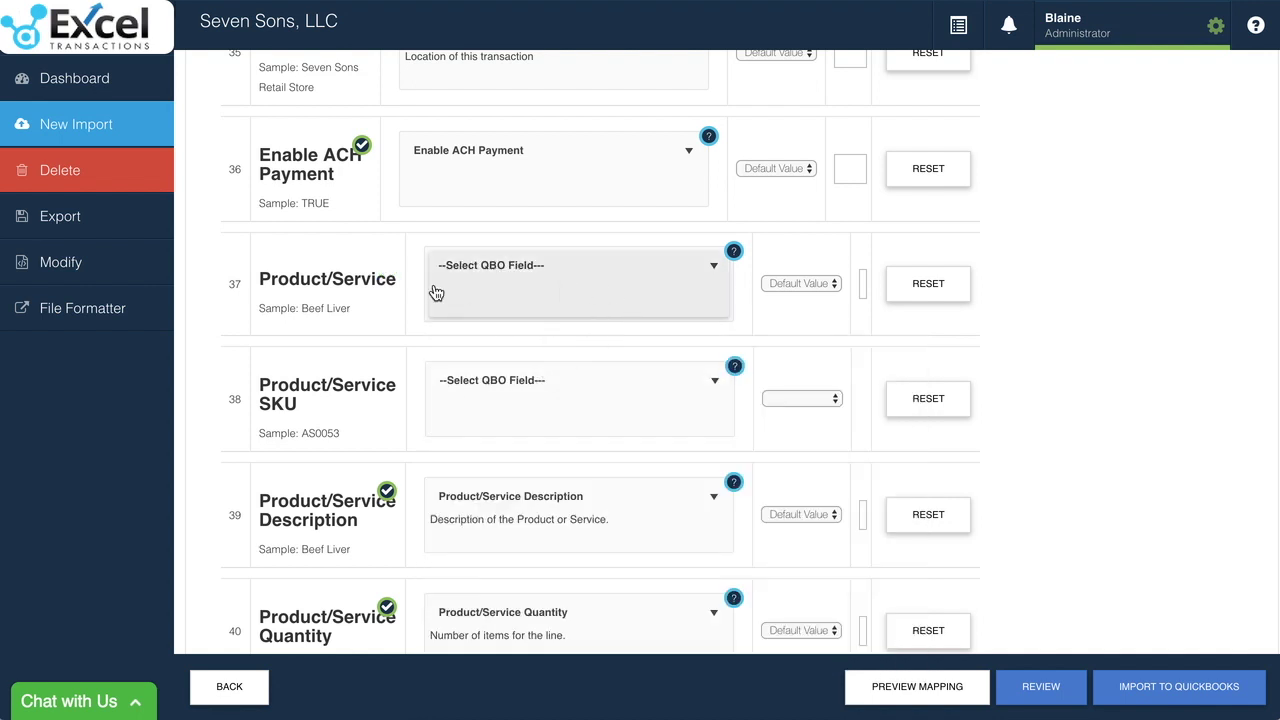
{"action": "left_click", "coordinate": [586, 388]}
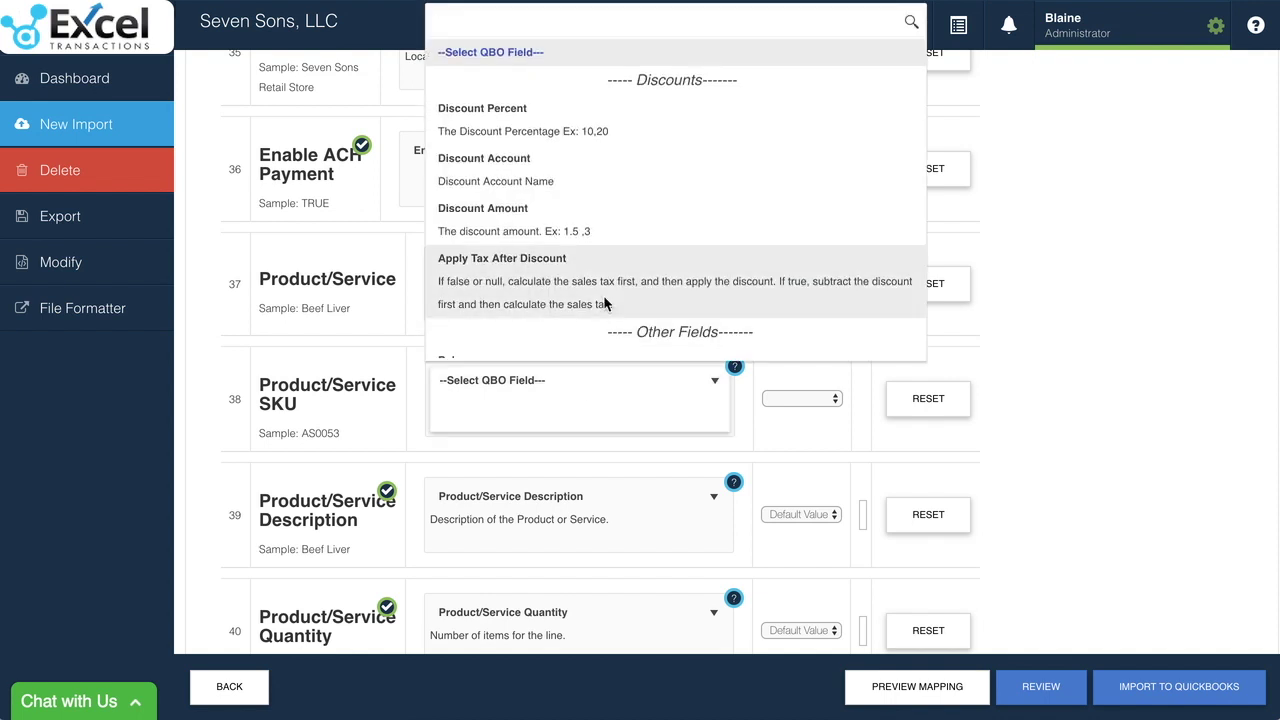
{"action": "scroll", "coordinate": [603, 295], "scroll_direction": "down", "scroll_amount": 5}
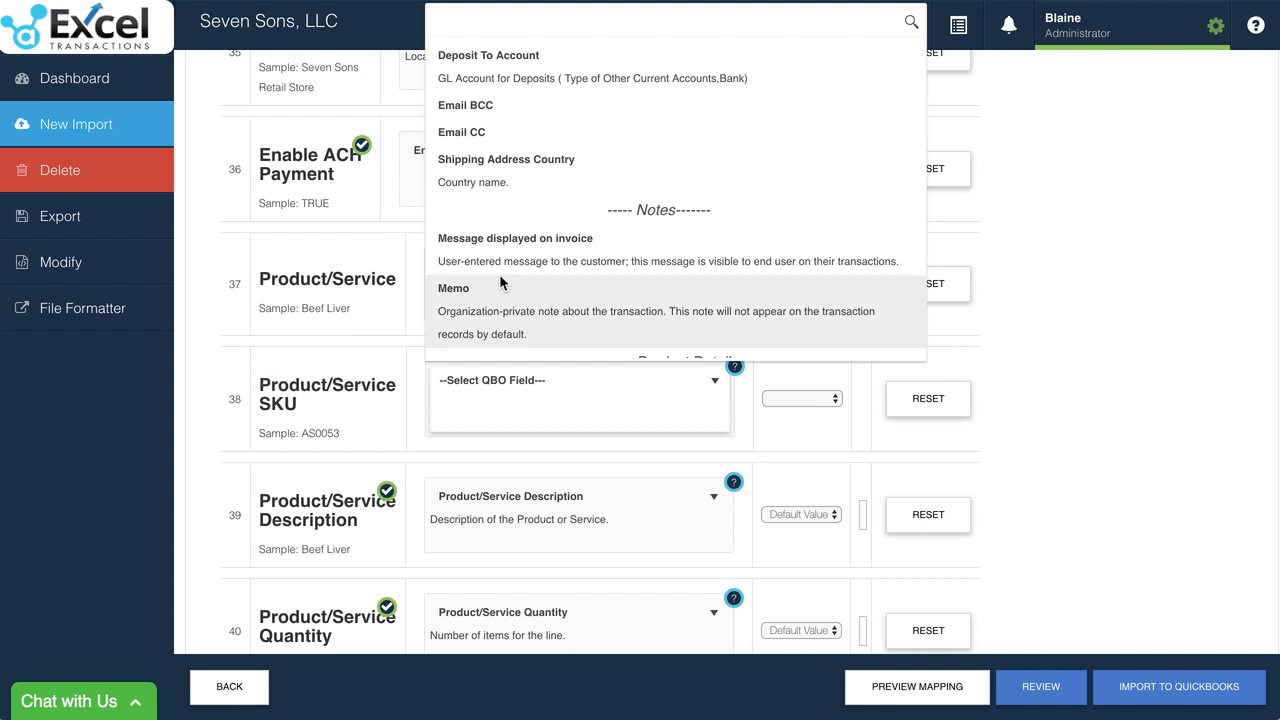
{"action": "scroll", "coordinate": [553, 252], "scroll_direction": "down", "scroll_amount": 3}
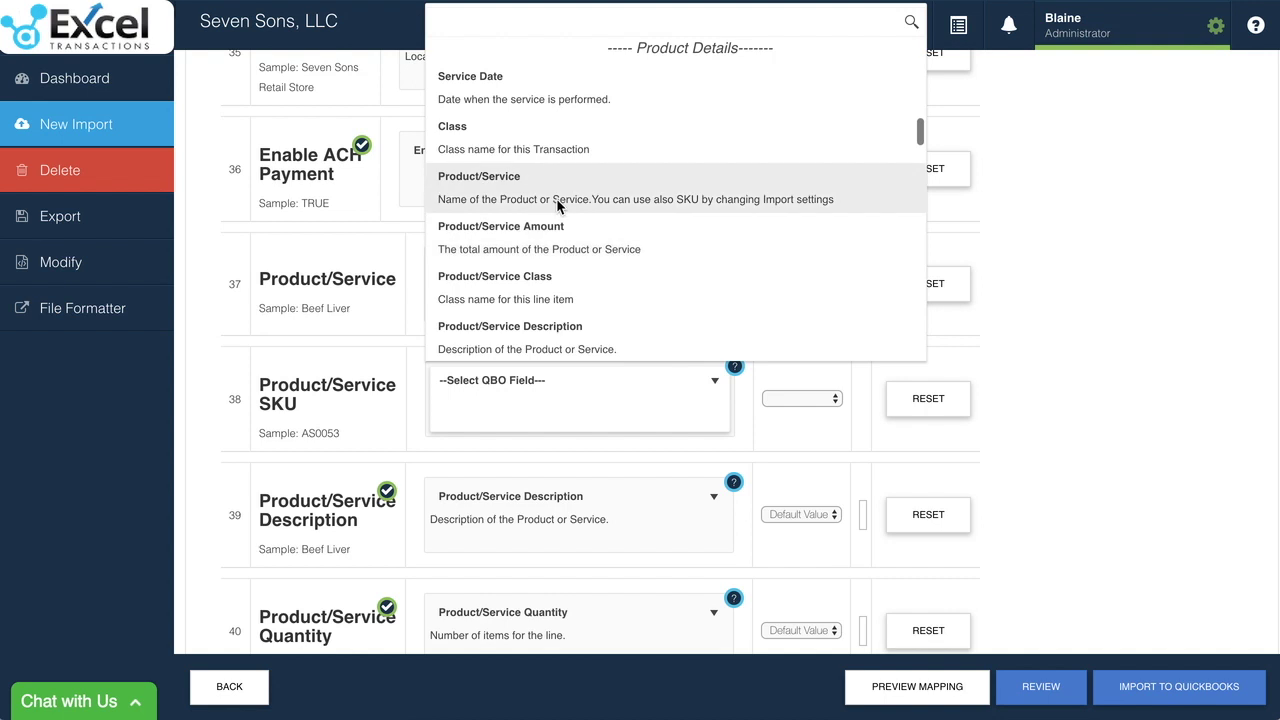
{"action": "left_click", "coordinate": [477, 193]}
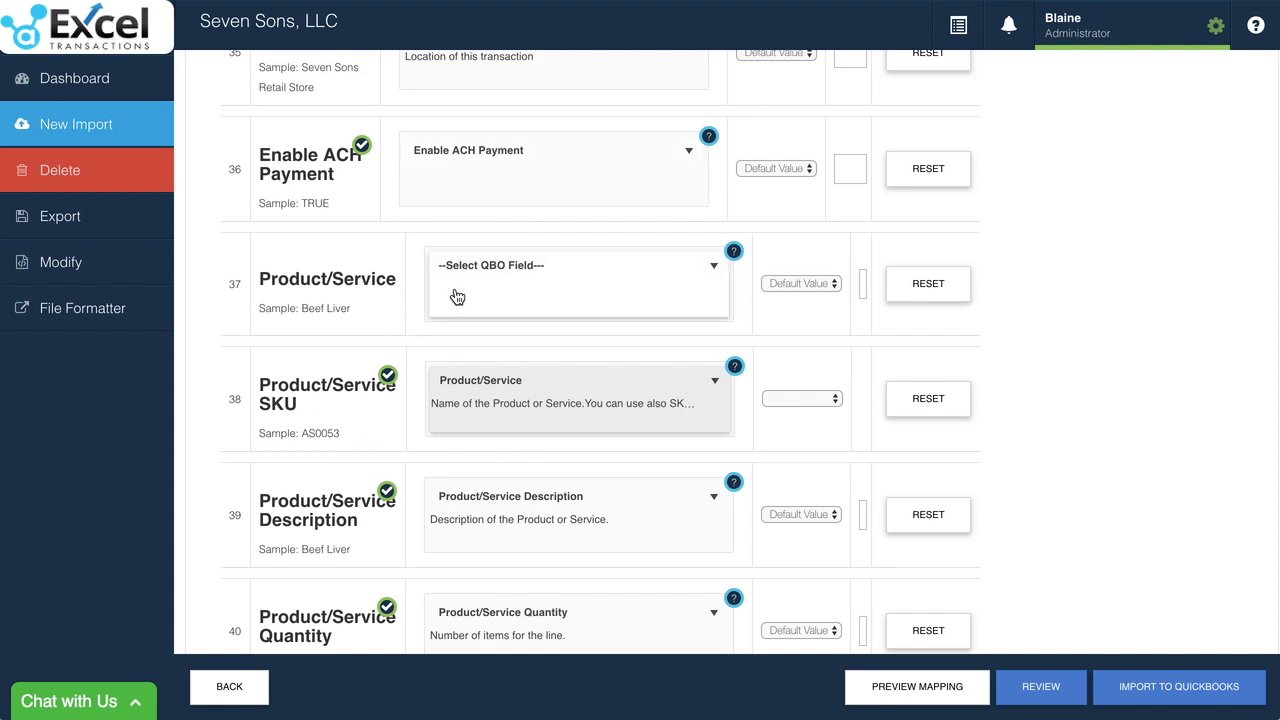
{"action": "scroll", "coordinate": [470, 310], "scroll_direction": "up", "scroll_amount": 15}
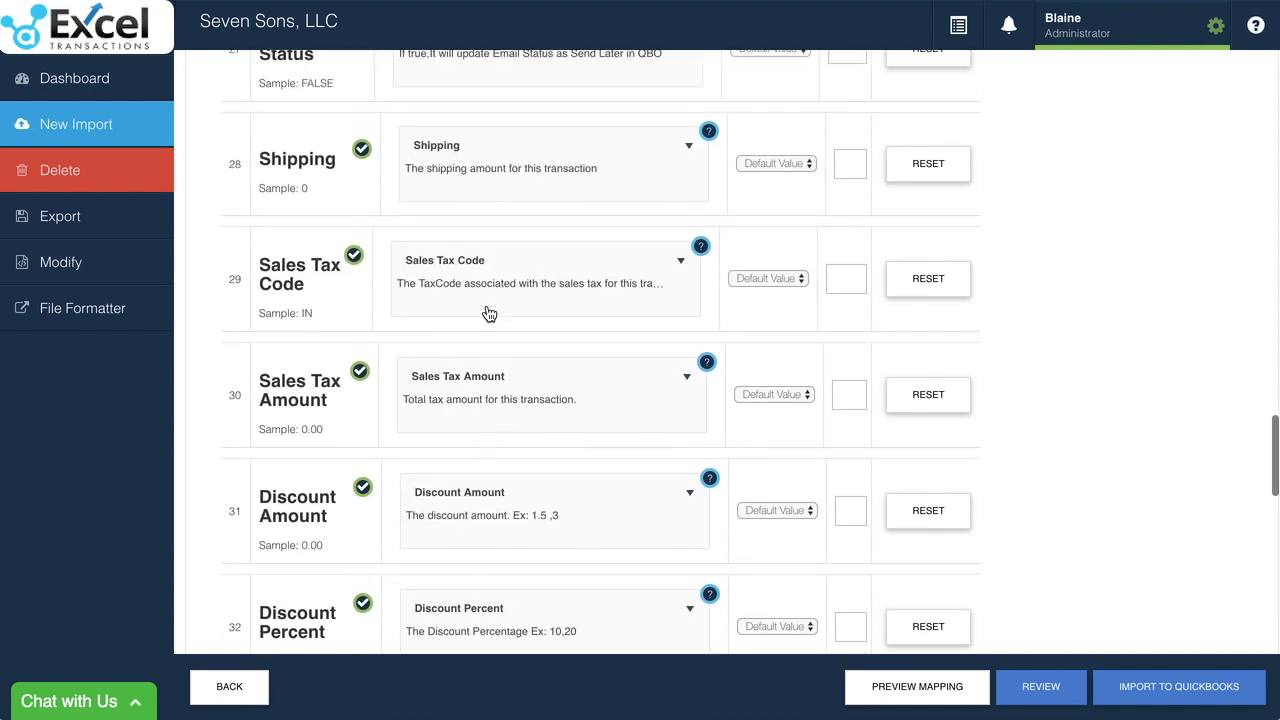
{"action": "scroll", "coordinate": [489, 315], "scroll_direction": "up", "scroll_amount": 20}
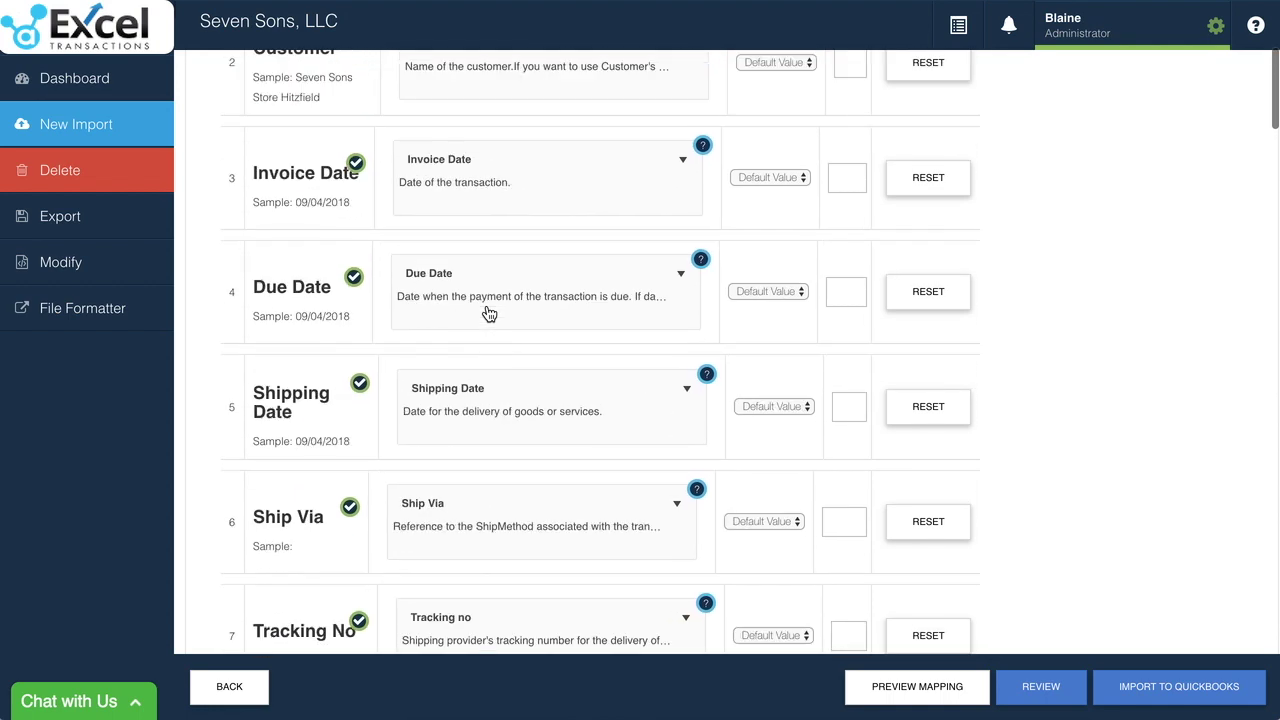
{"action": "left_click", "coordinate": [676, 216]}
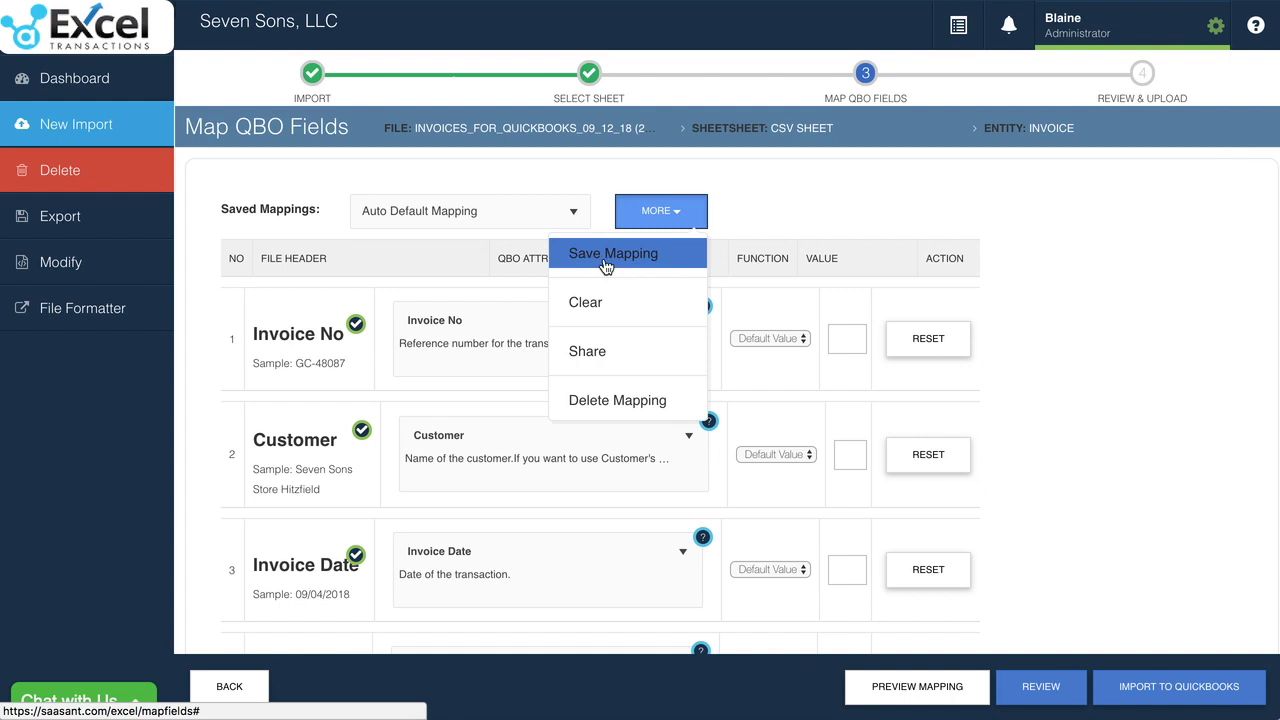
{"action": "left_click", "coordinate": [778, 208]}
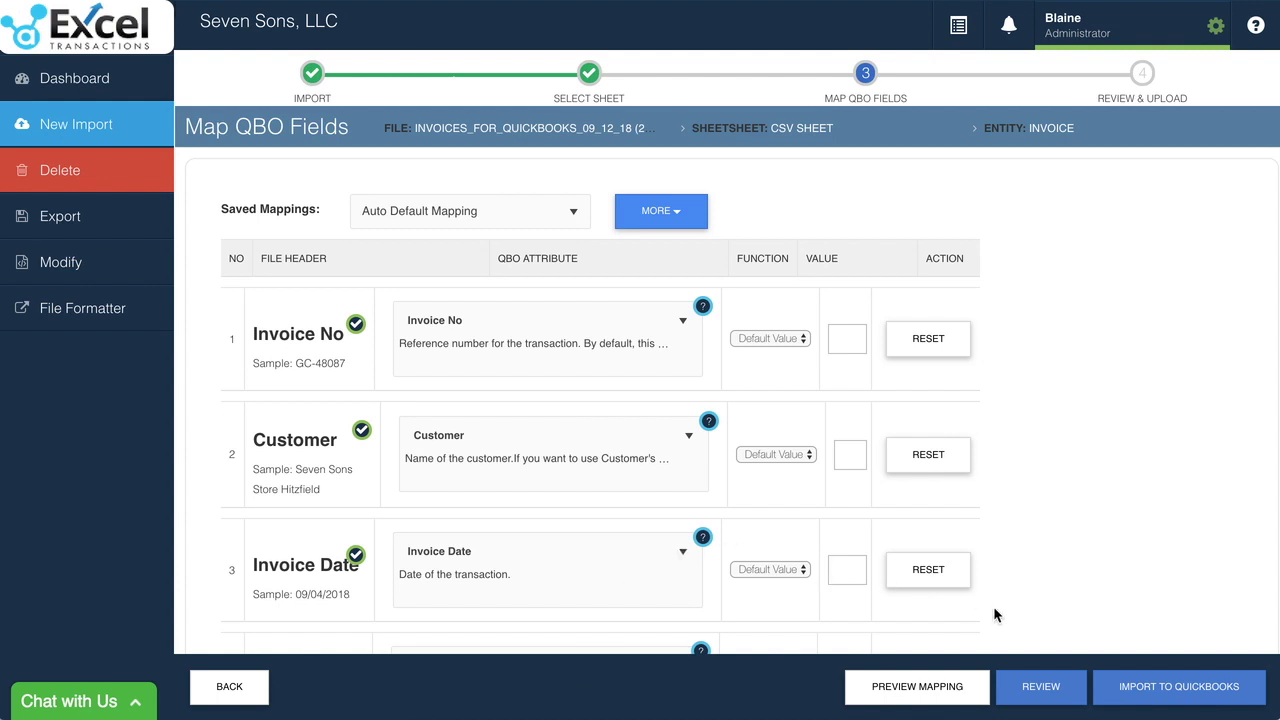
Step: Proceed to Review & Upload and scan the INVOICE NO column of the 153 lines
{"action": "left_click", "coordinate": [1047, 693]}
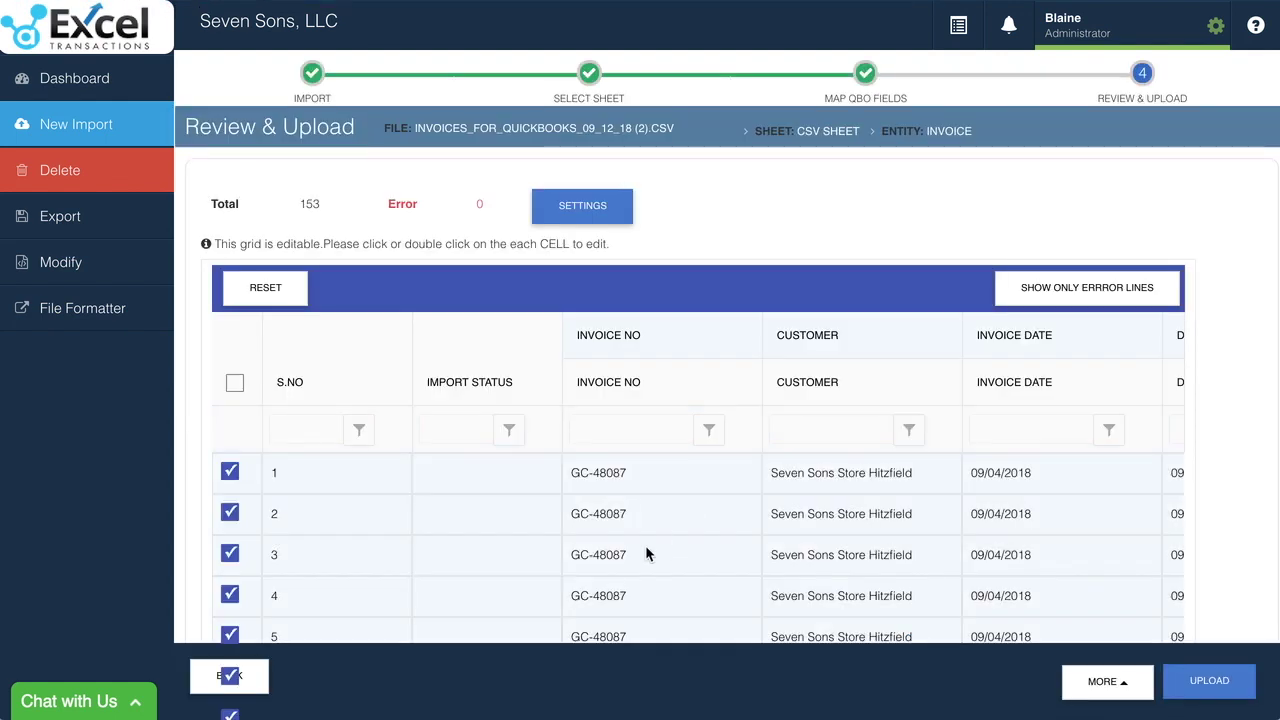
{"action": "scroll", "coordinate": [645, 545], "scroll_direction": "down", "scroll_amount": 3}
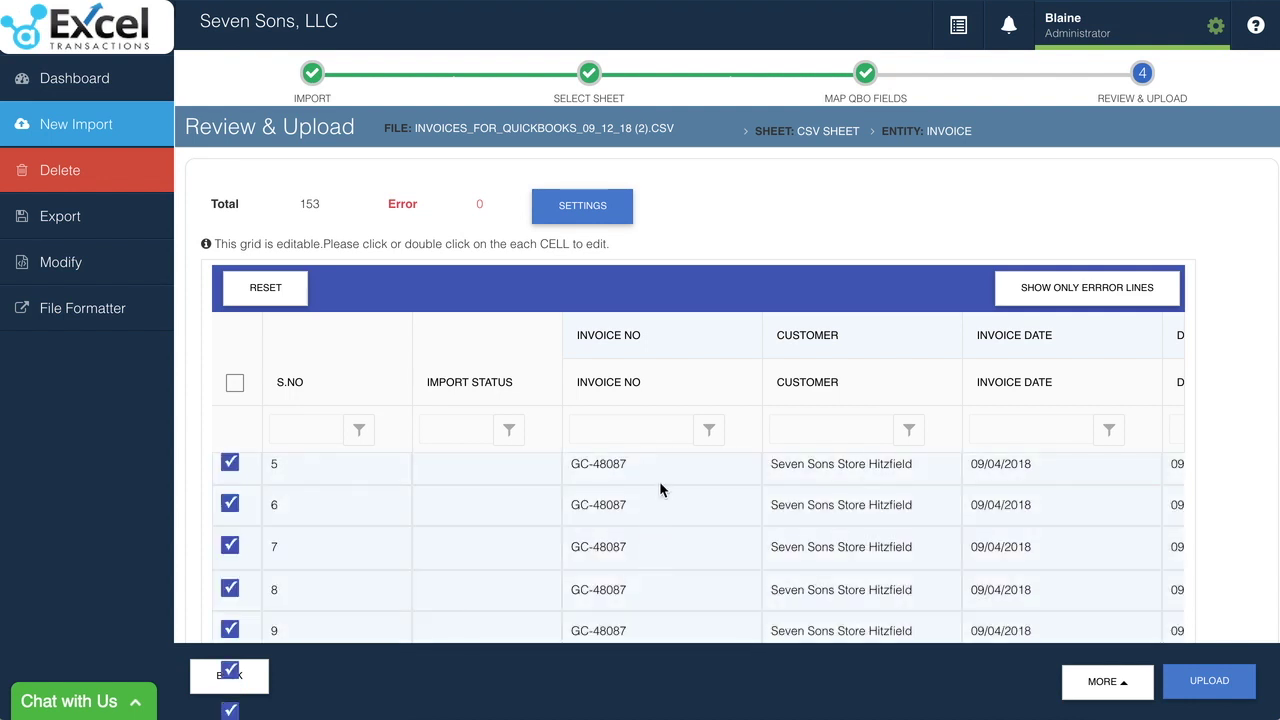
{"action": "left_click_drag", "start_coordinate": [640, 336], "coordinate": [576, 337]}
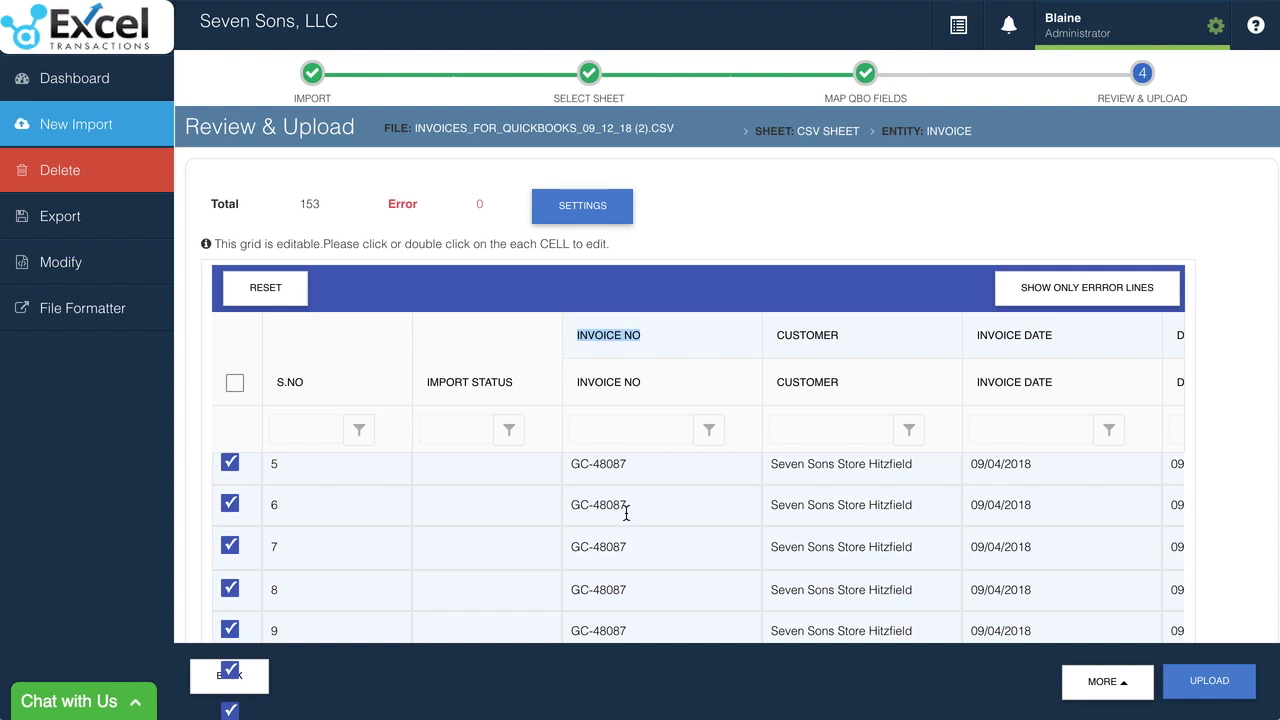
{"action": "scroll", "coordinate": [584, 561], "scroll_direction": "down", "scroll_amount": 3}
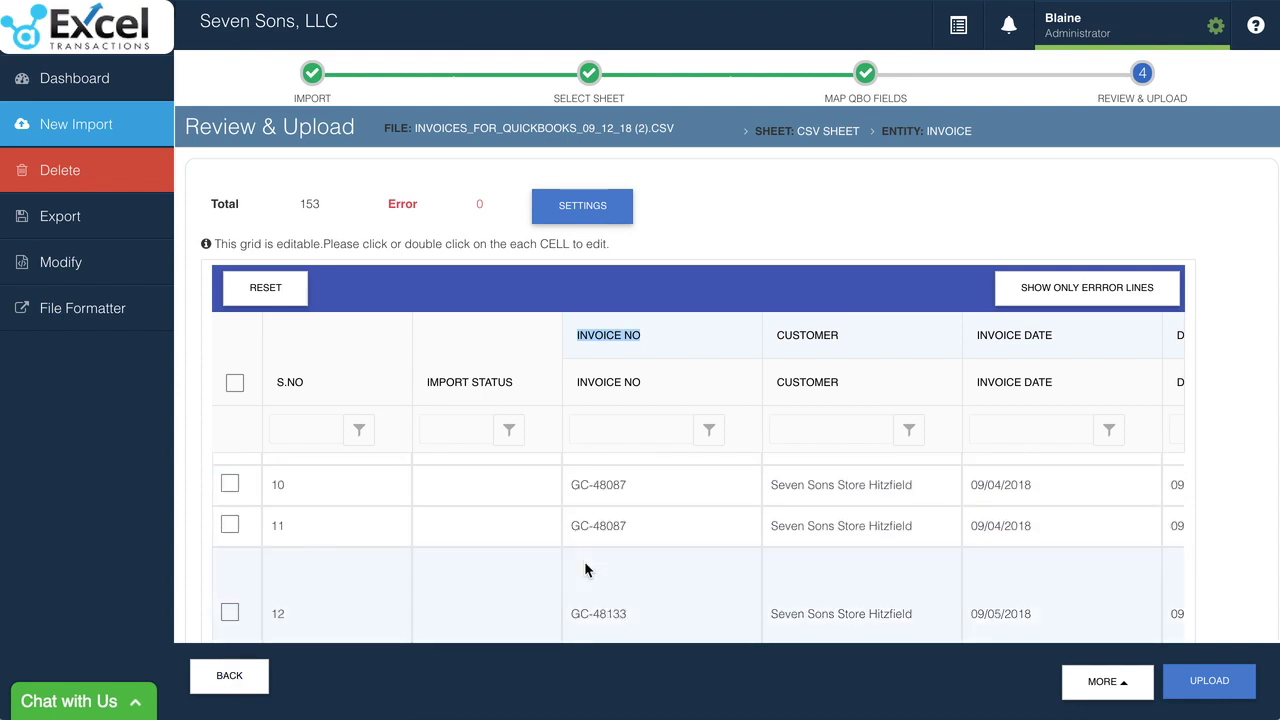
{"action": "scroll", "coordinate": [584, 561], "scroll_direction": "up", "scroll_amount": 4}
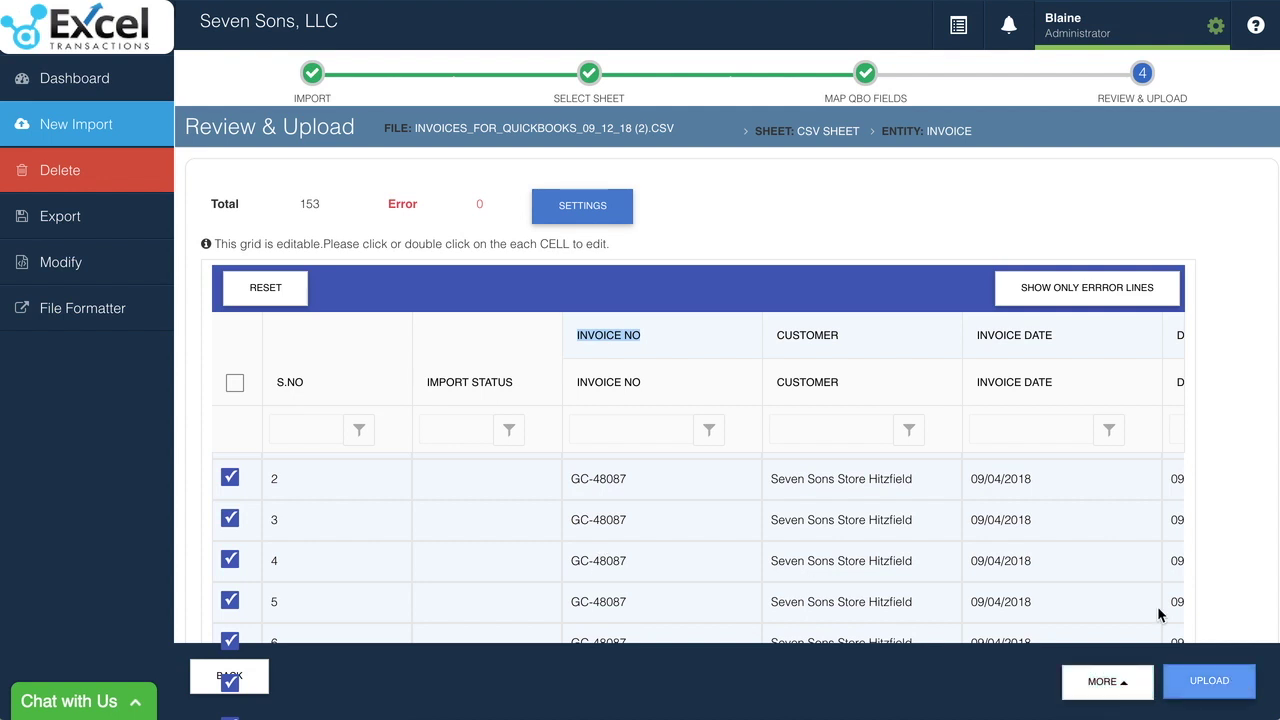
Step: Check customer and invoice date cells in rows 3–5, then upload the invoices to QuickBooks
{"action": "double_click", "coordinate": [874, 526]}
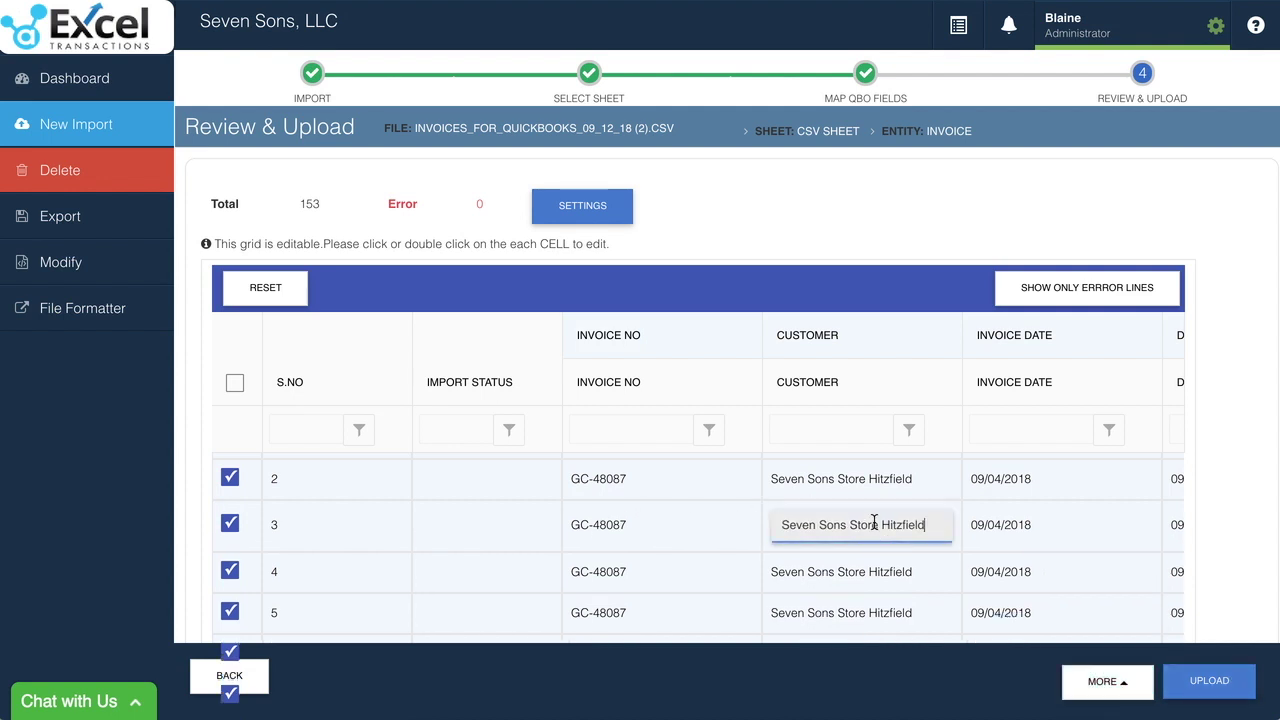
{"action": "double_click", "coordinate": [1050, 571]}
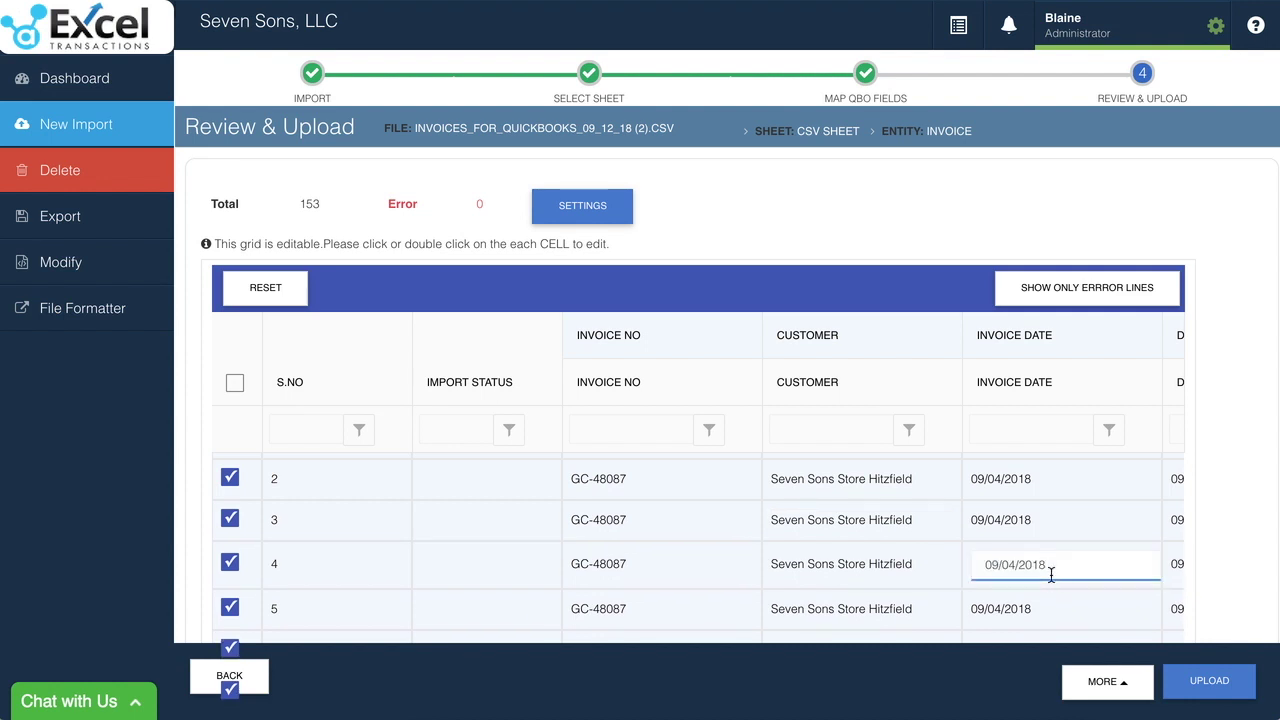
{"action": "scroll", "coordinate": [948, 574], "scroll_direction": "down", "scroll_amount": 1}
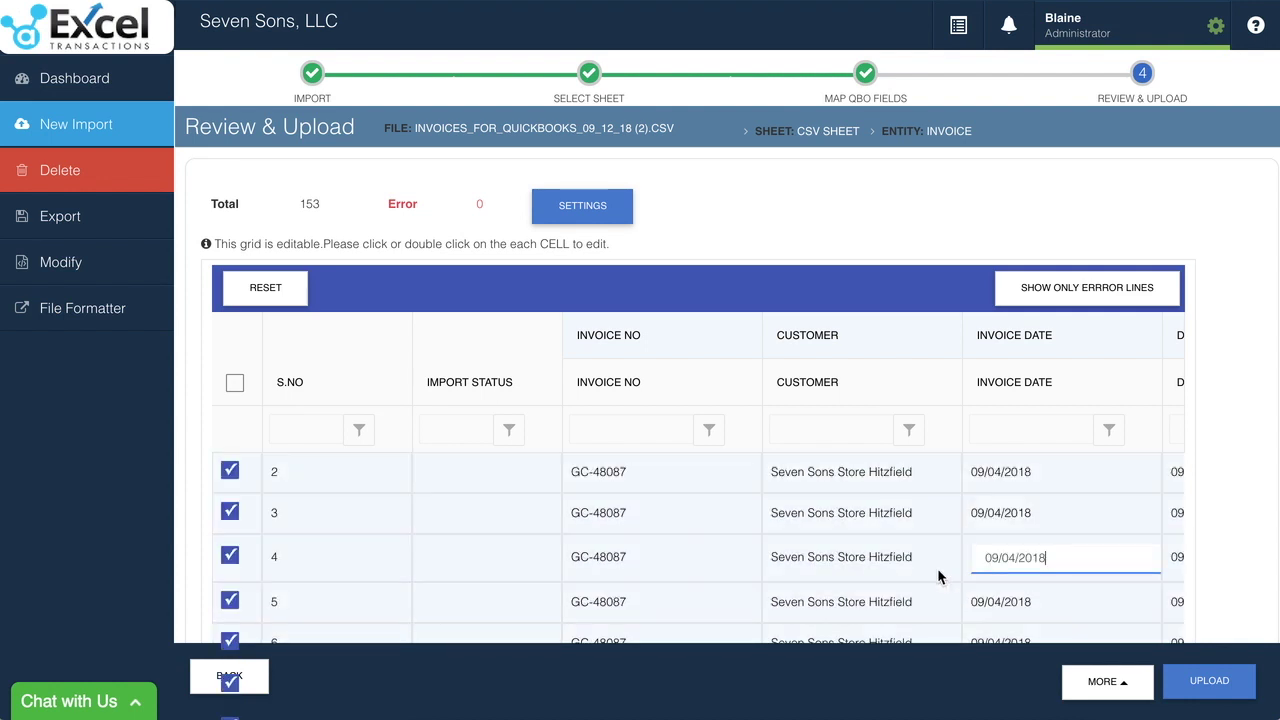
{"action": "double_click", "coordinate": [860, 603]}
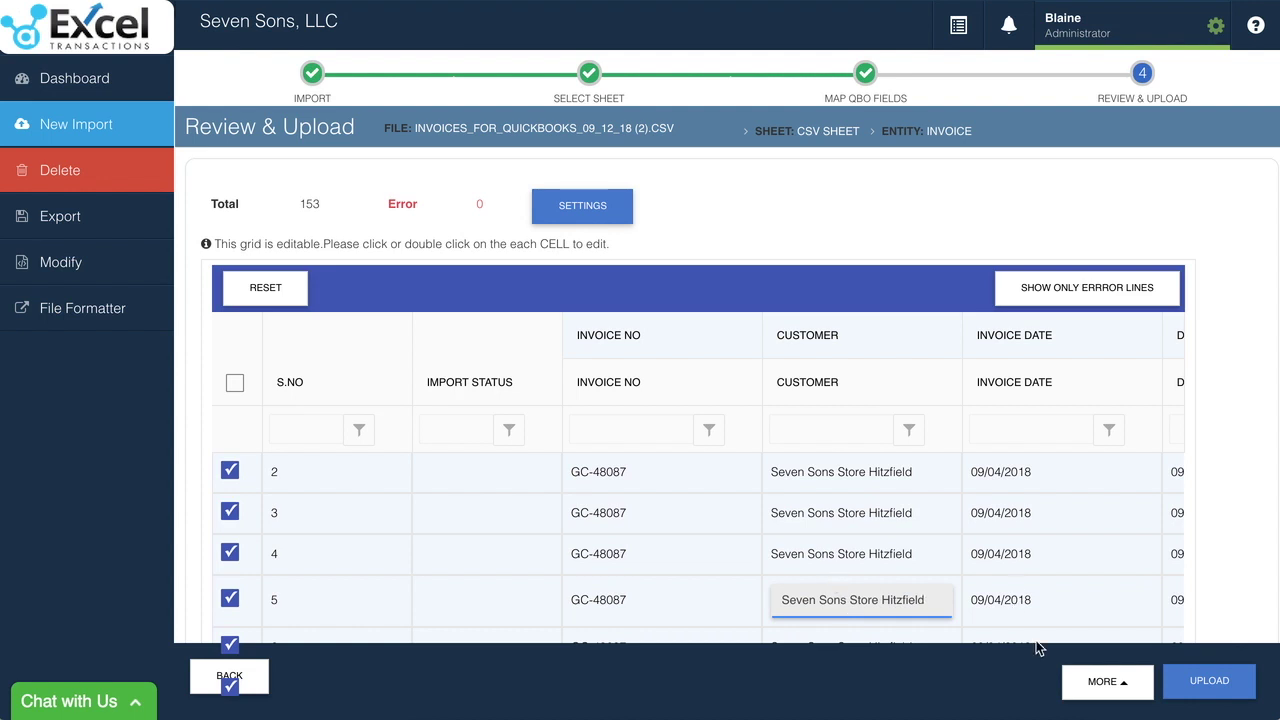
{"action": "left_click", "coordinate": [1197, 684]}
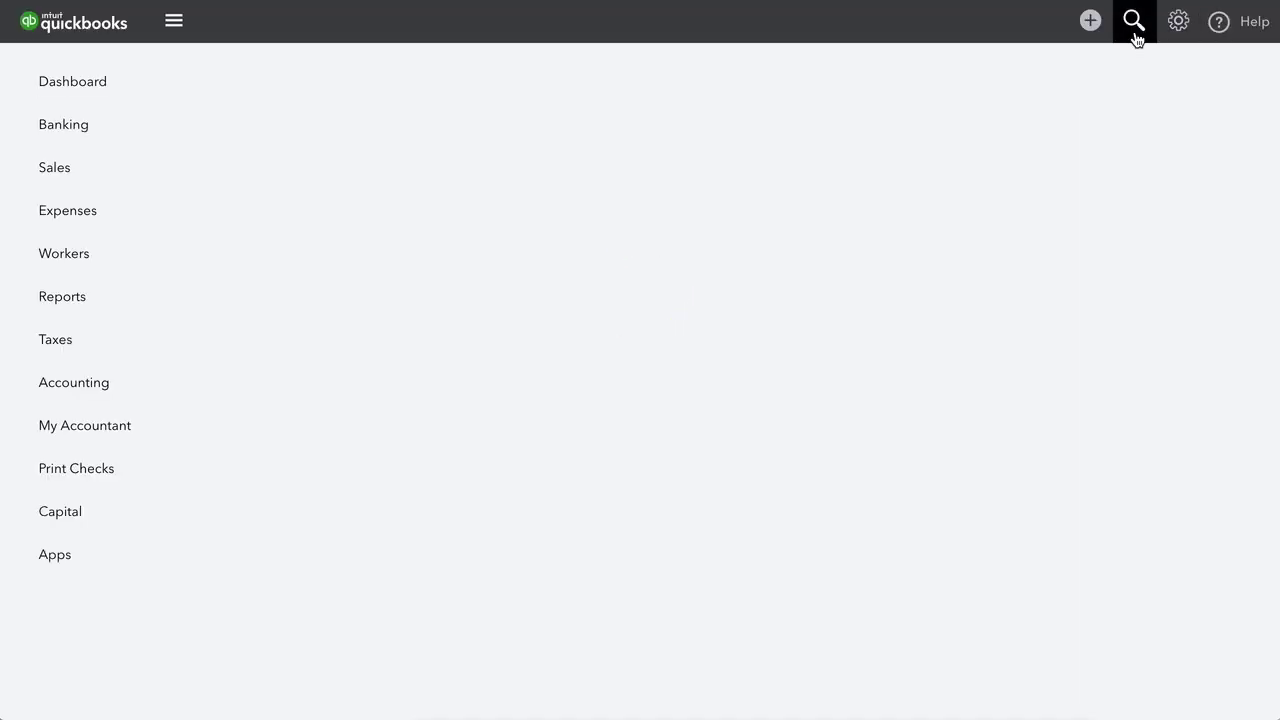
Step: Switch to QuickBooks Online's transaction search listing the recent September 2018 invoices
{"action": "left_click", "coordinate": [1134, 22]}
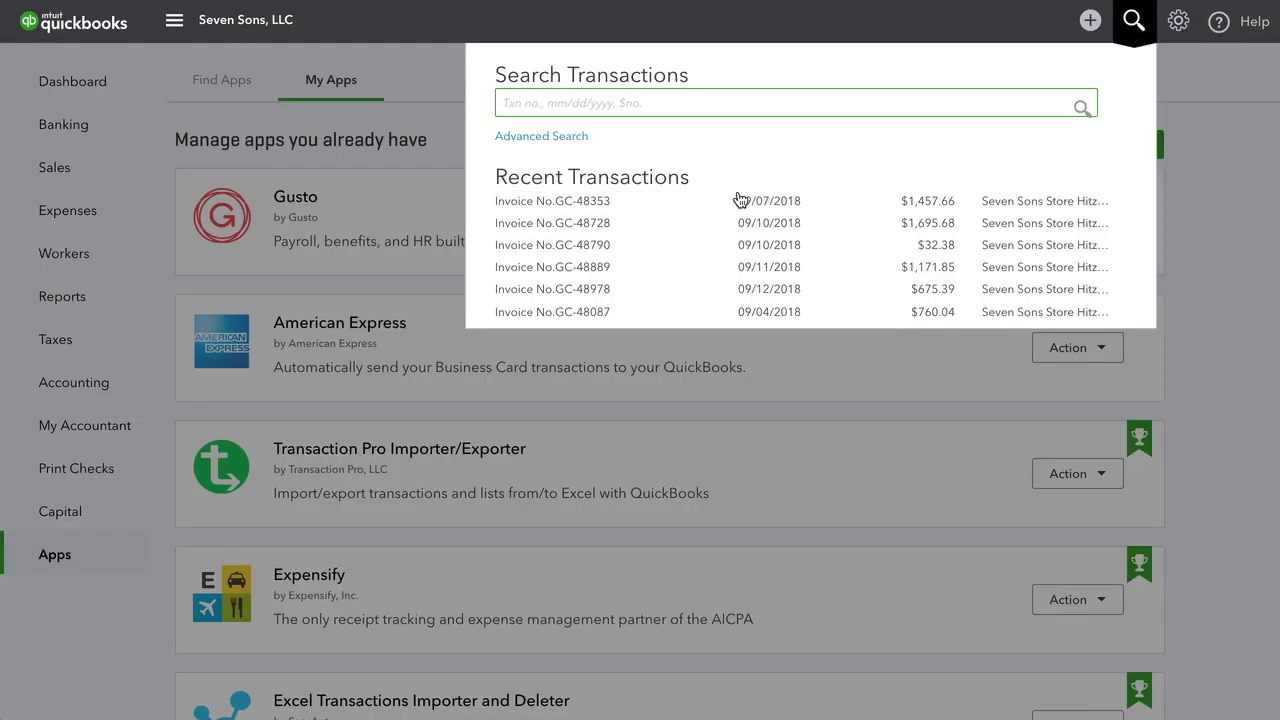
Step: Open invoice GC-48353 ($1,457.66) and review its customer, dates and line 1 item
{"action": "left_click", "coordinate": [669, 207]}
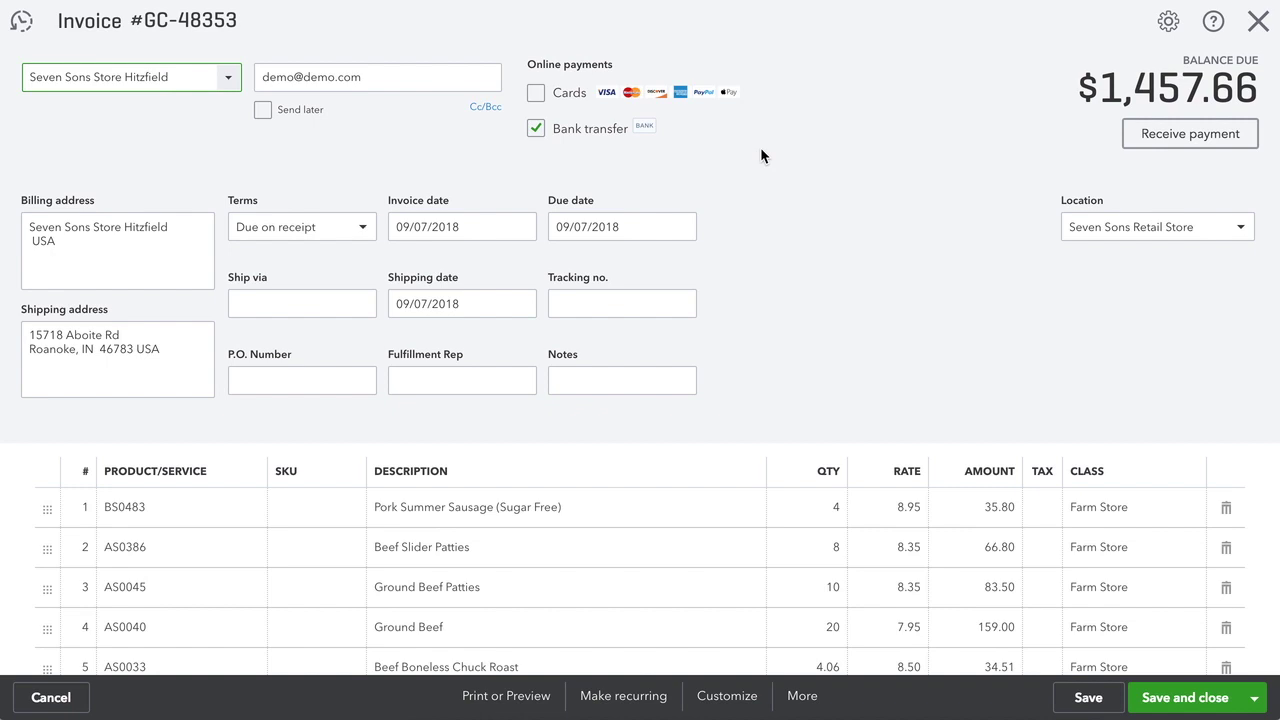
{"action": "scroll", "coordinate": [824, 296], "scroll_direction": "down", "scroll_amount": 3}
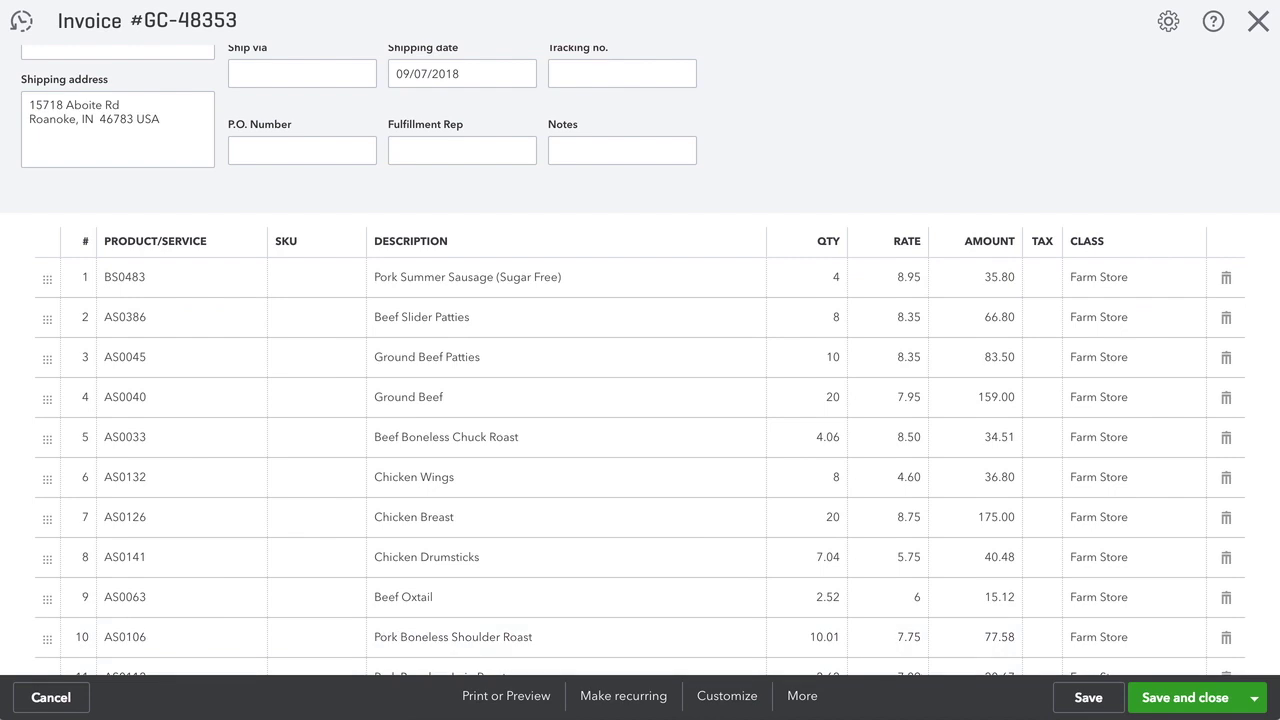
{"action": "scroll", "coordinate": [575, 464], "scroll_direction": "down", "scroll_amount": 1}
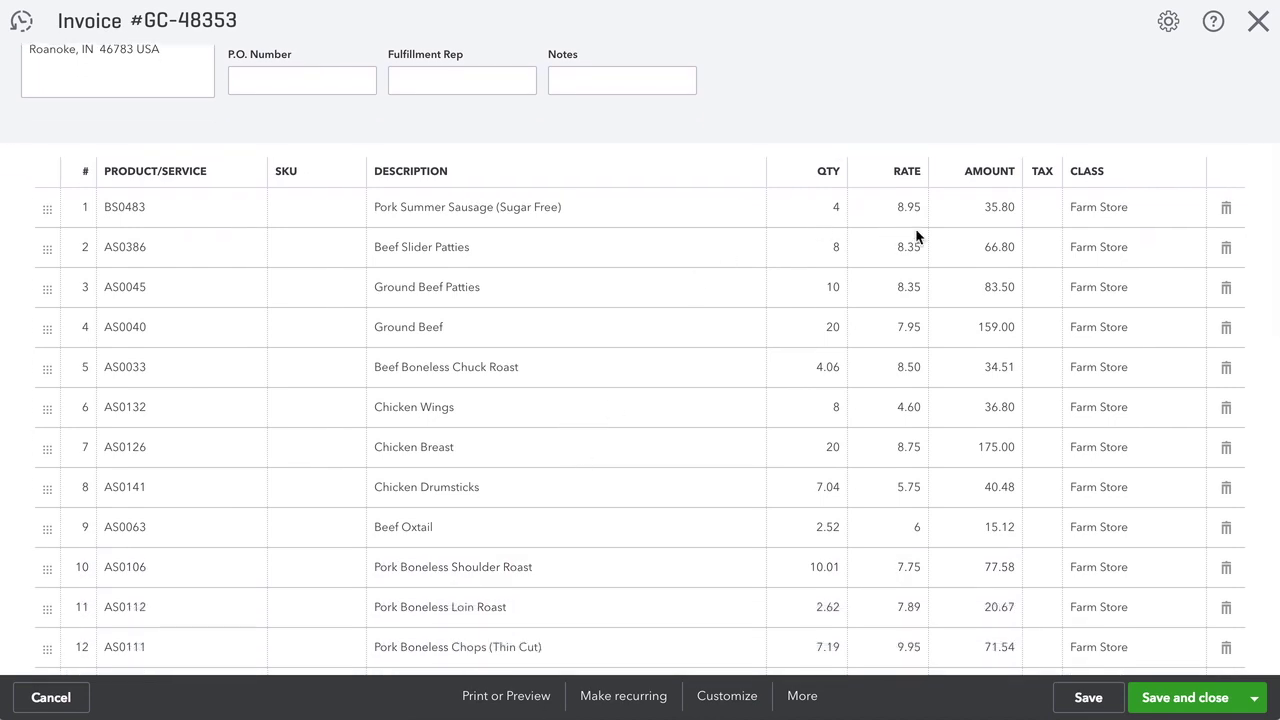
{"action": "scroll", "coordinate": [1128, 209], "scroll_direction": "up", "scroll_amount": 4}
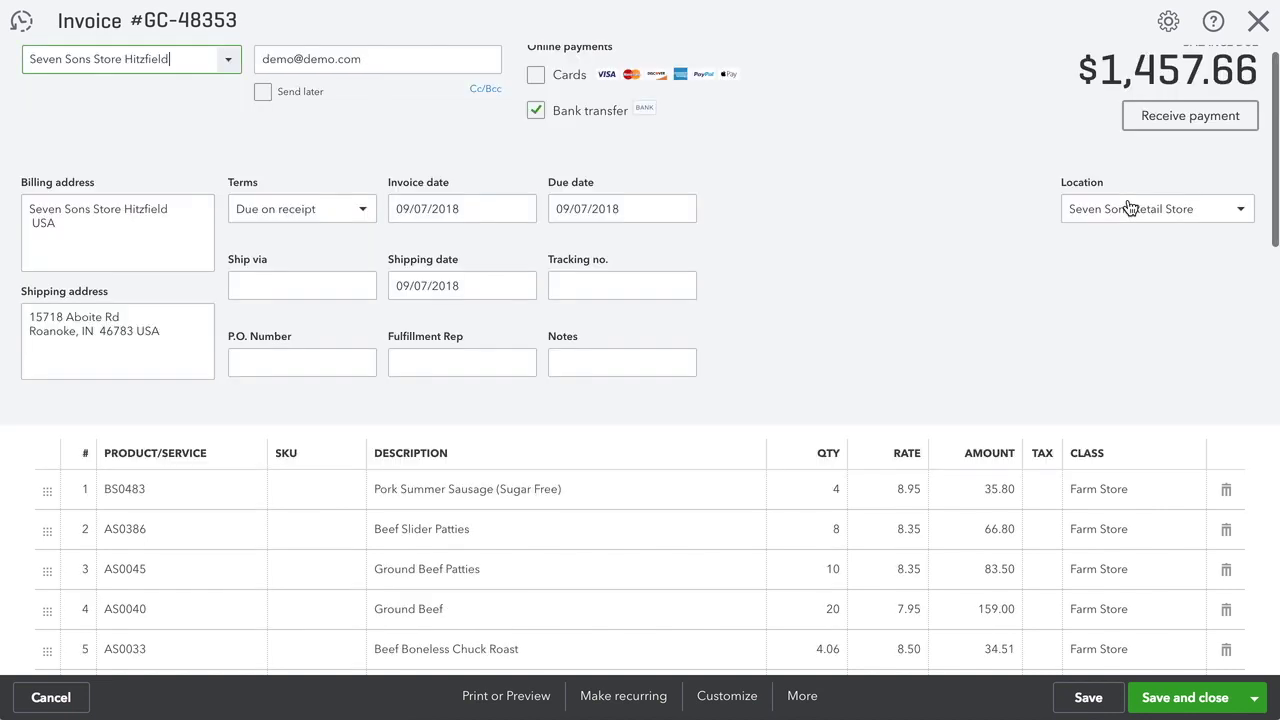
{"action": "left_click", "coordinate": [1120, 487]}
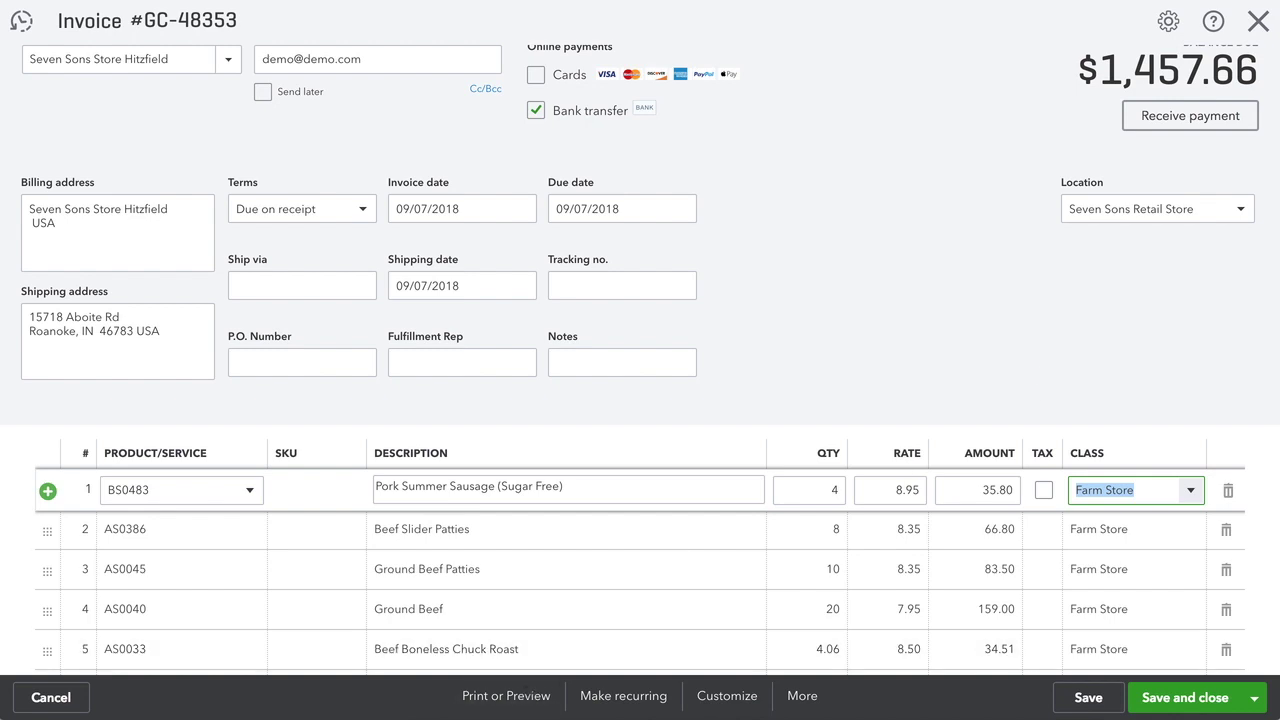
{"action": "key", "text": "Escape"}
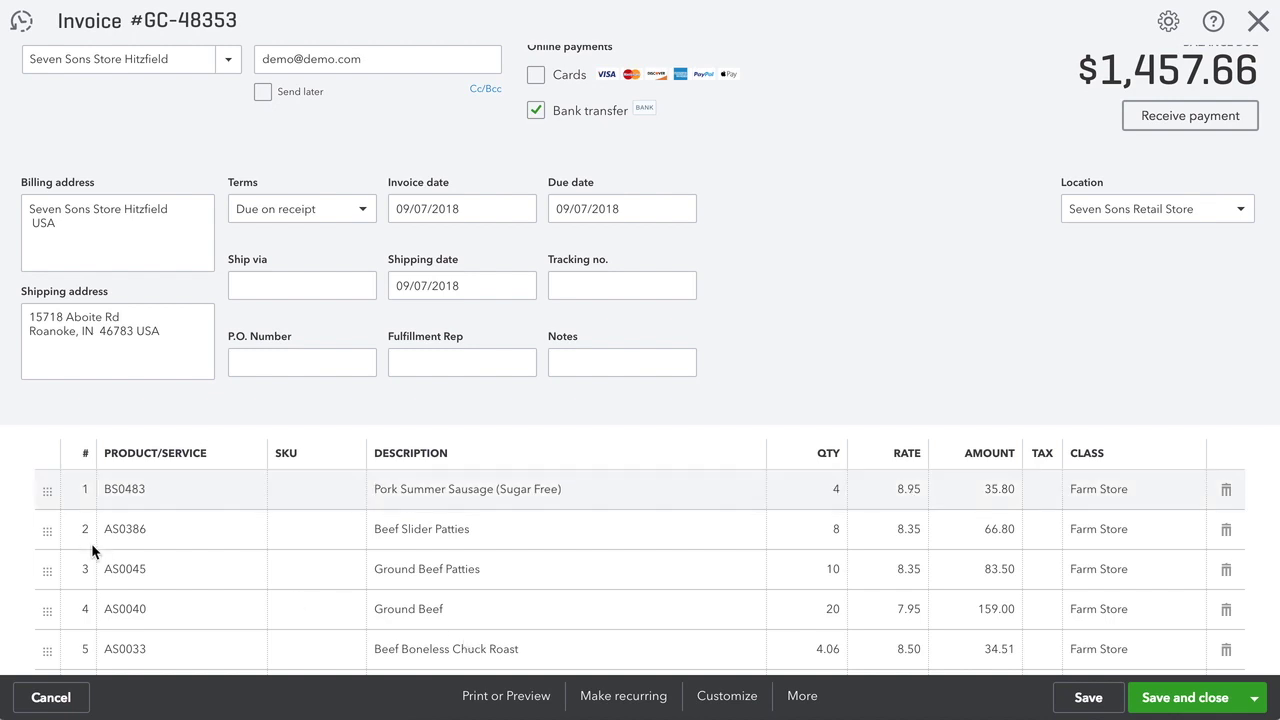
{"action": "left_click", "coordinate": [192, 489]}
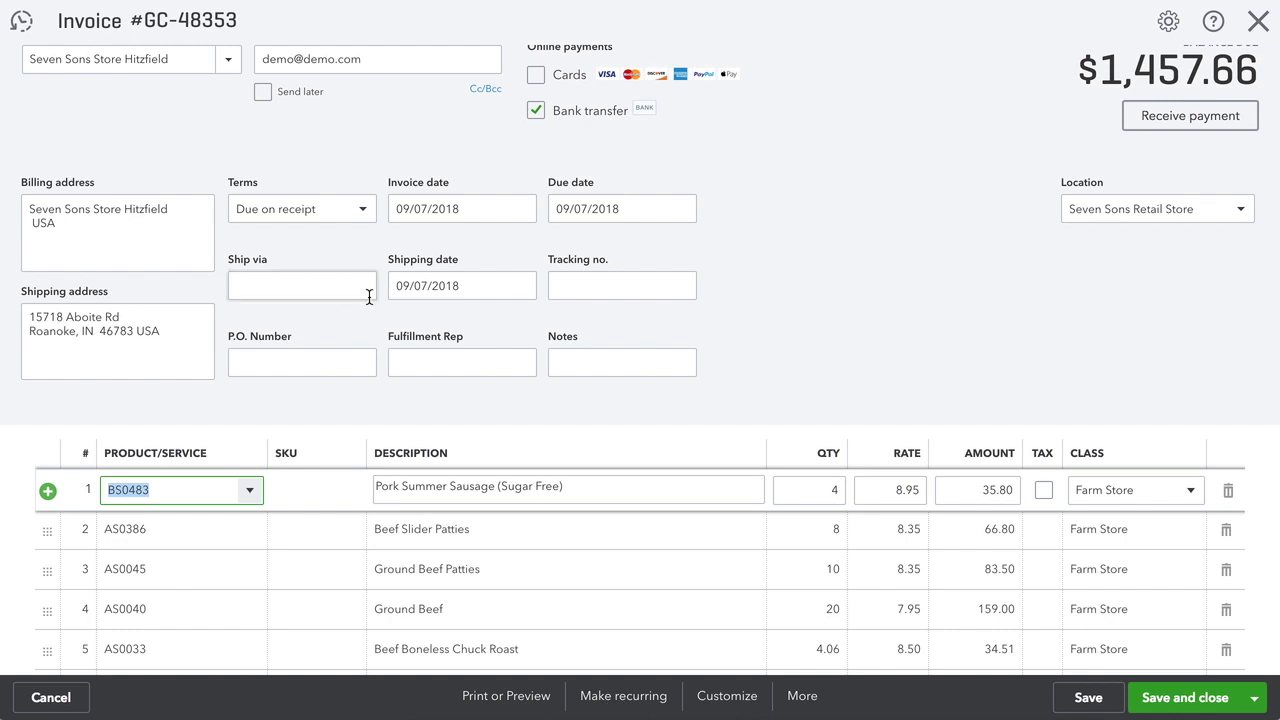
{"action": "scroll", "coordinate": [434, 385], "scroll_direction": "up", "scroll_amount": 1}
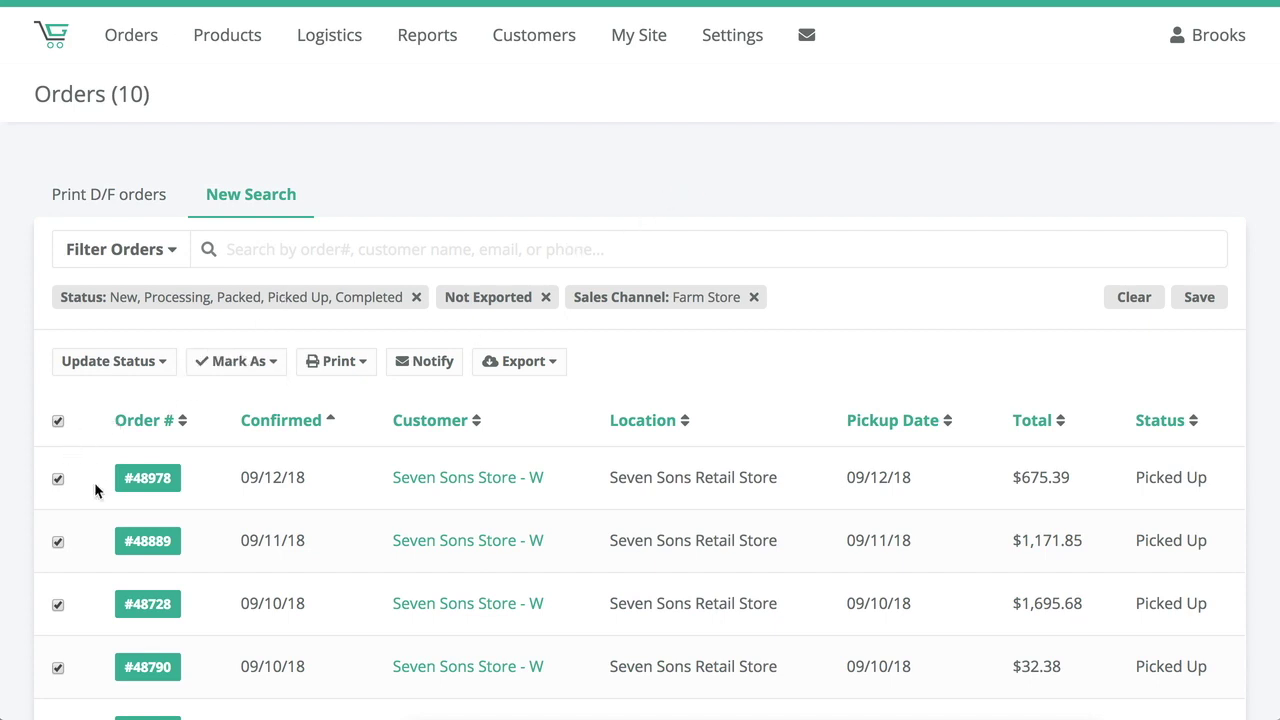
Step: View the Mark As choices (Flagged/Exported/Paid) for the selected orders, dismissing them unapplied
{"action": "scroll", "coordinate": [94, 482], "scroll_direction": "down", "scroll_amount": 3}
{"action": "scroll", "coordinate": [94, 482], "scroll_direction": "up", "scroll_amount": 3}
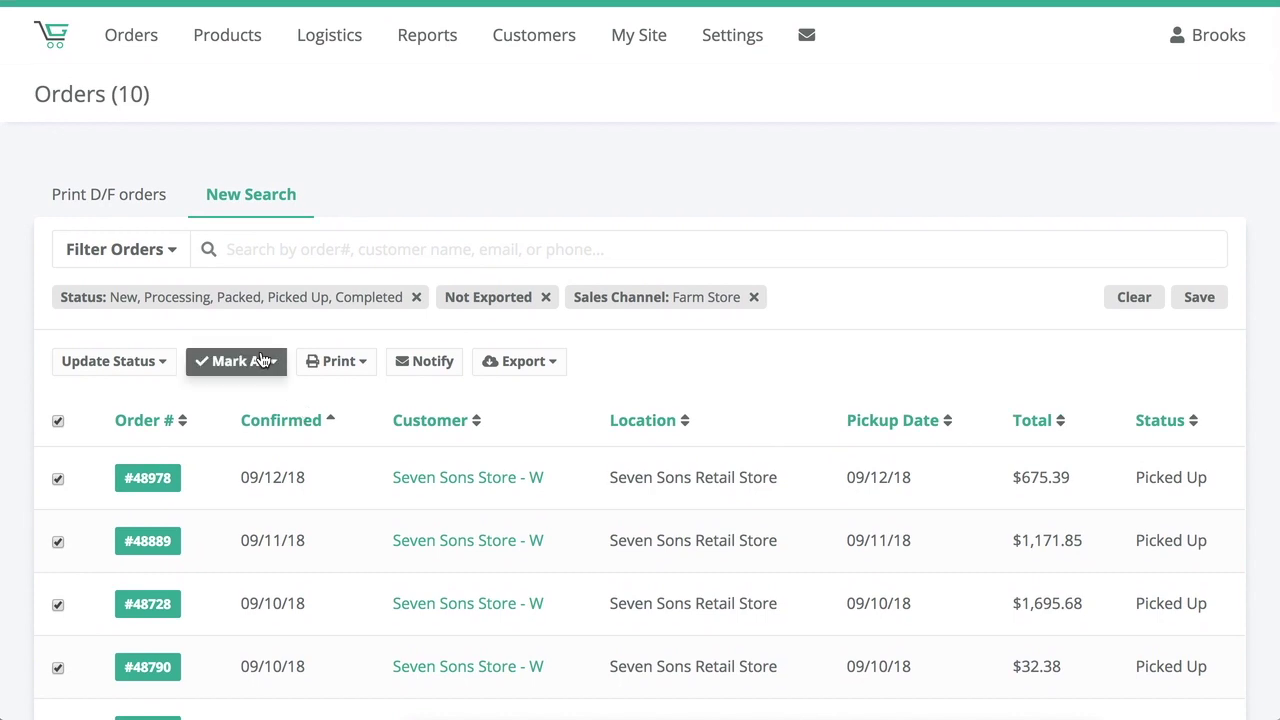
{"action": "left_click", "coordinate": [260, 361]}
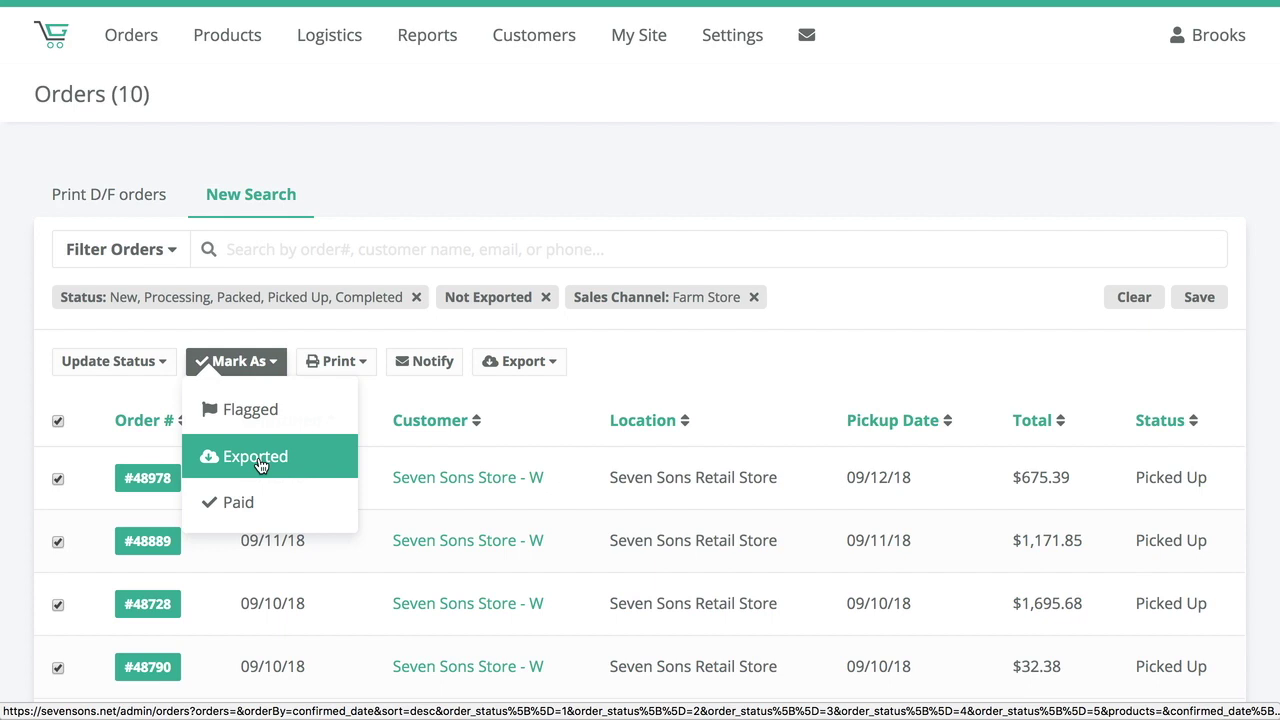
{"action": "left_click", "coordinate": [656, 374]}
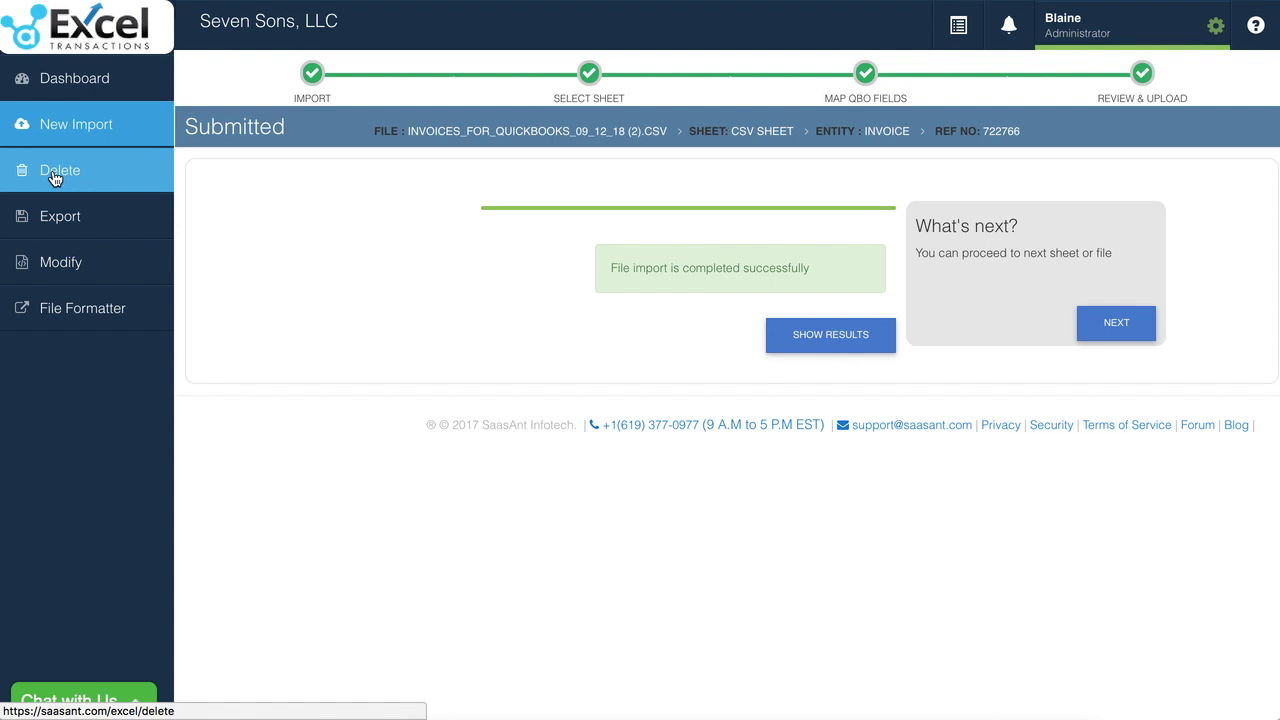
{"action": "left_click", "coordinate": [54, 176]}
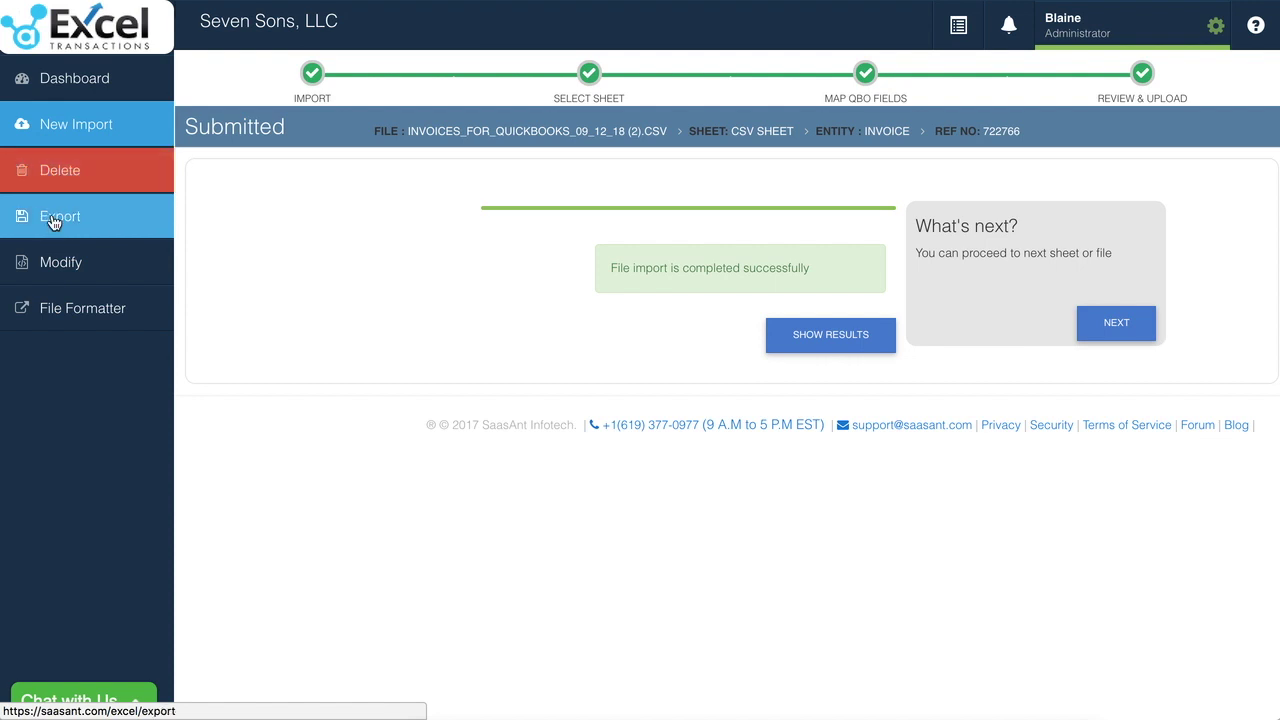